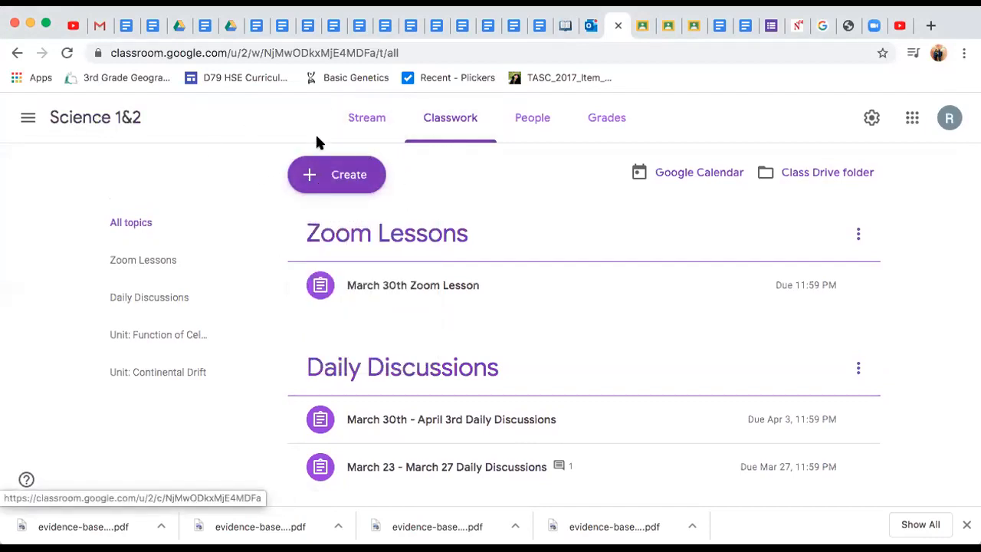
Start a new class material, attach the Google Drive document Copy of Lesson 11 Diffusion, and remove the attachment.
click(335, 178)
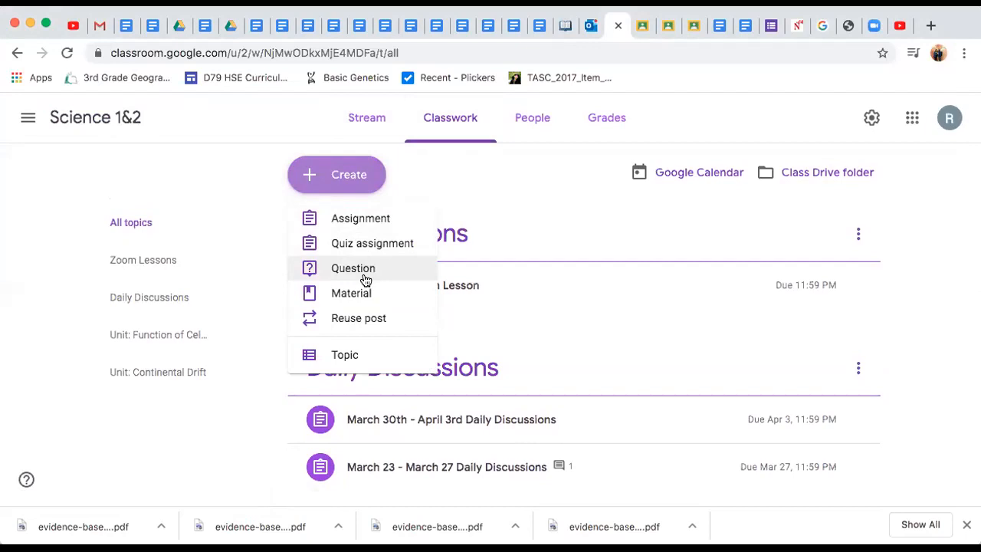
click(366, 293)
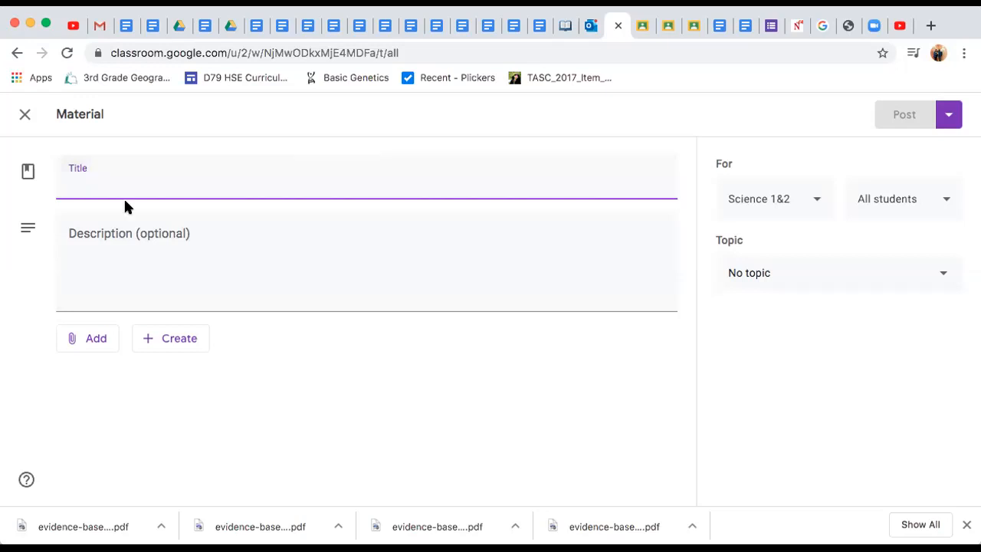
click(100, 346)
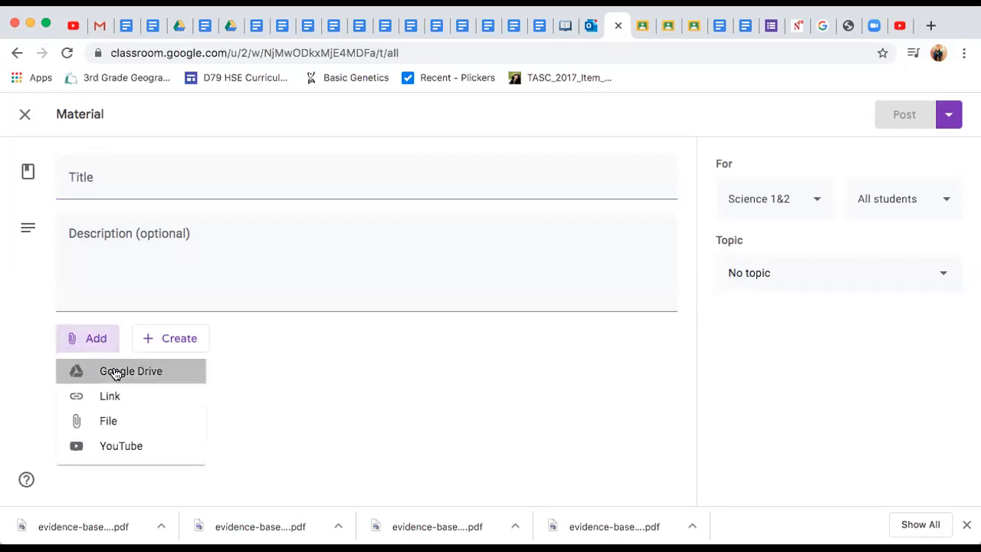
click(114, 371)
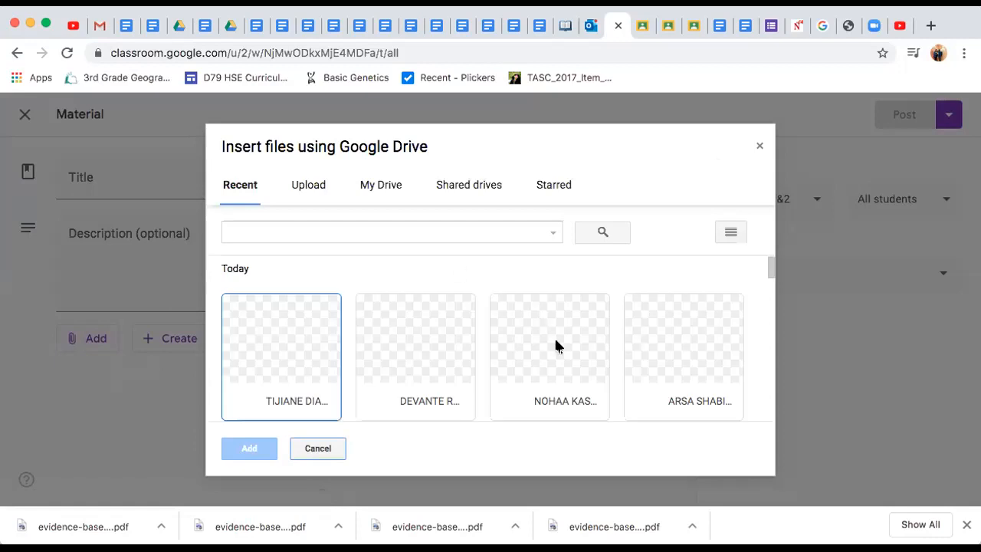
scroll(491, 359, down, 5)
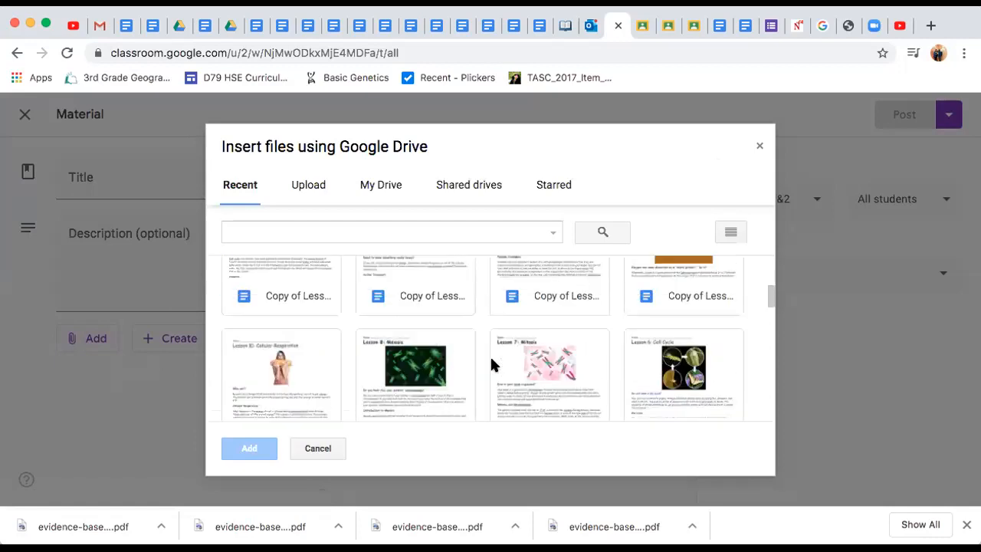
click(549, 287)
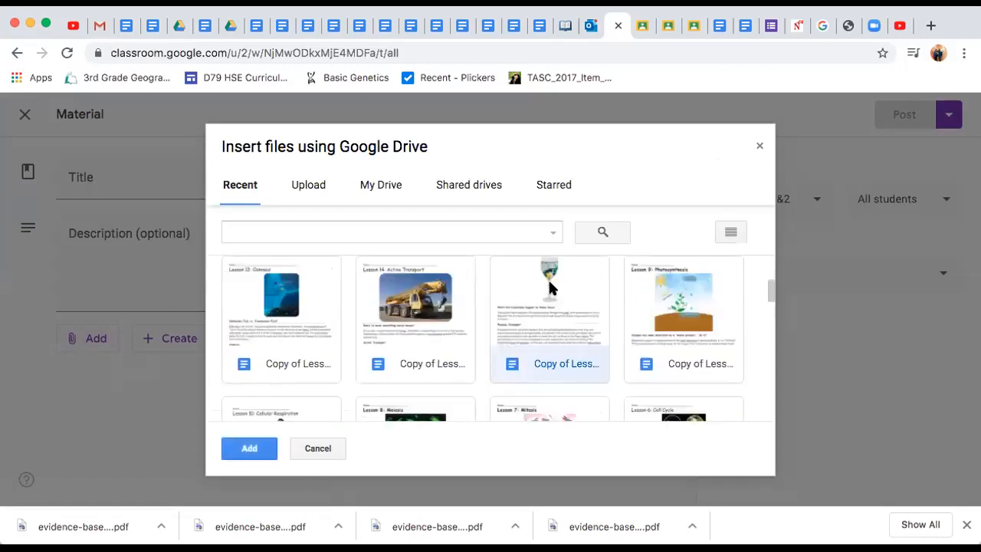
click(249, 447)
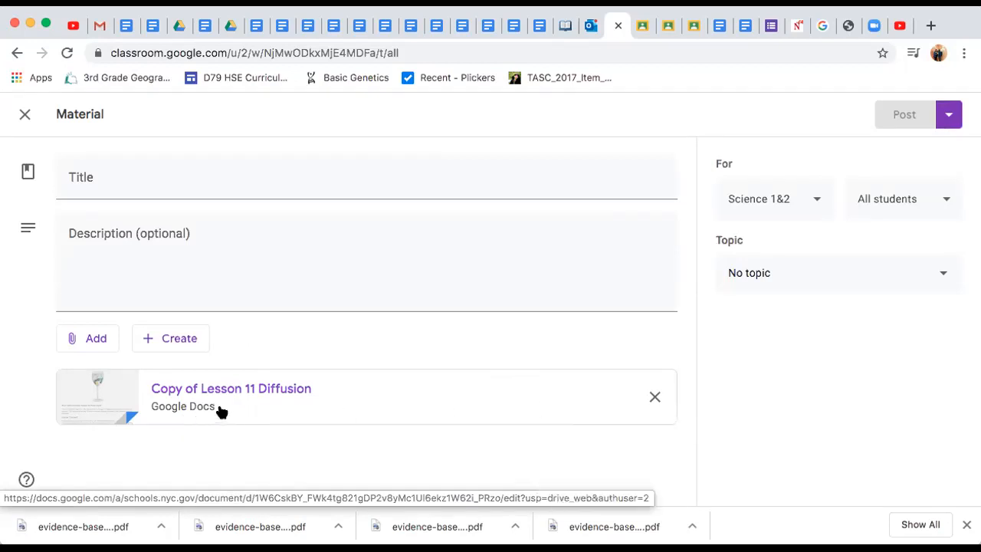
click(655, 397)
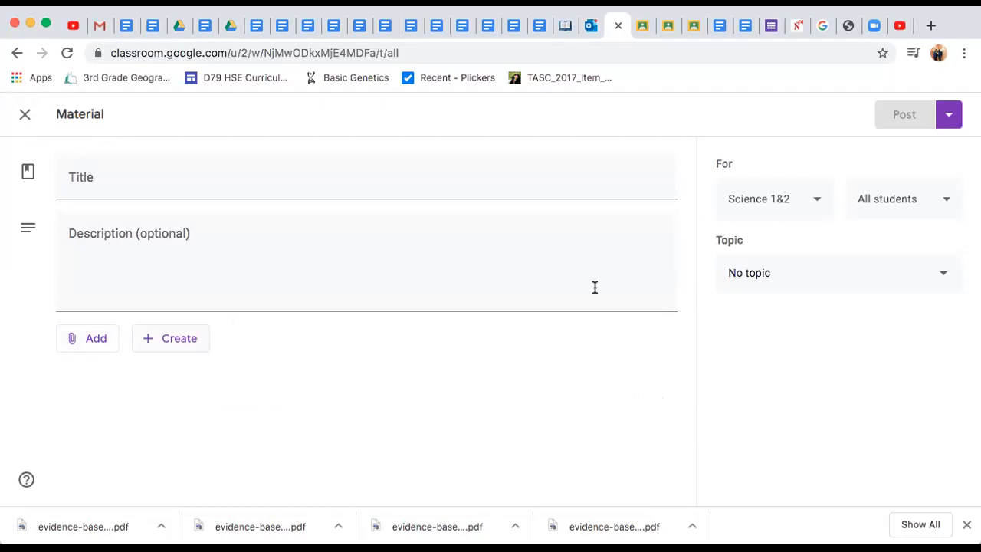
Look through the topic and student assignment choices for the material, and discard the empty draft.
click(765, 285)
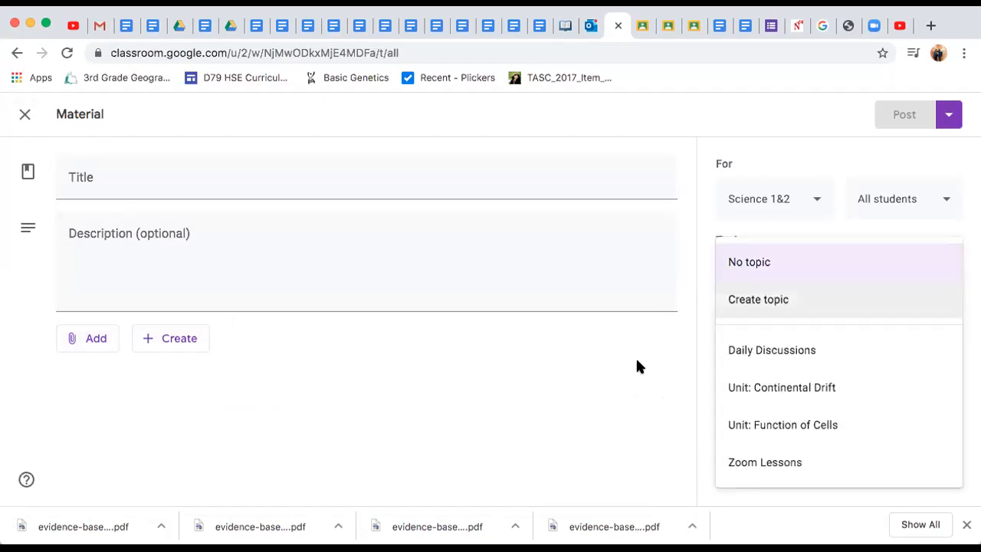
click(659, 371)
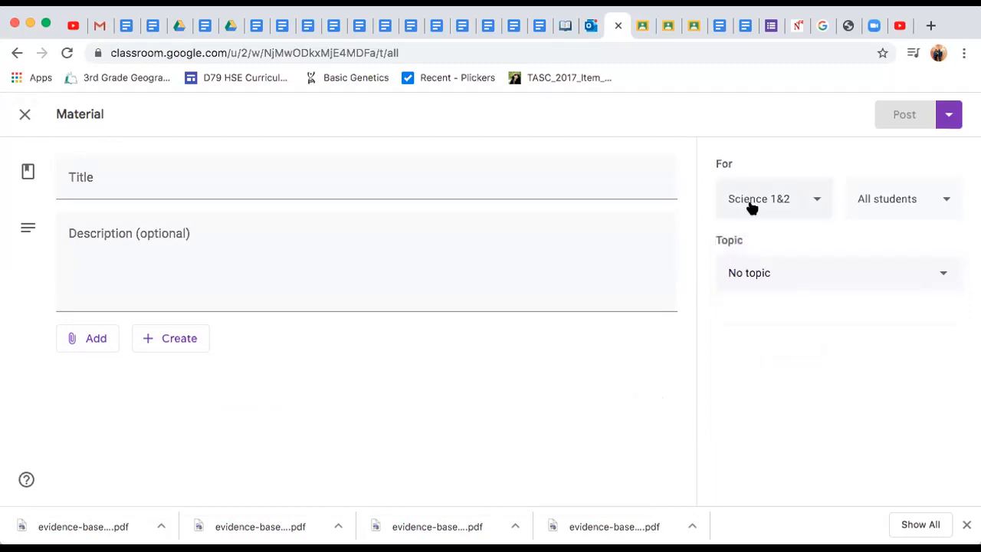
click(915, 204)
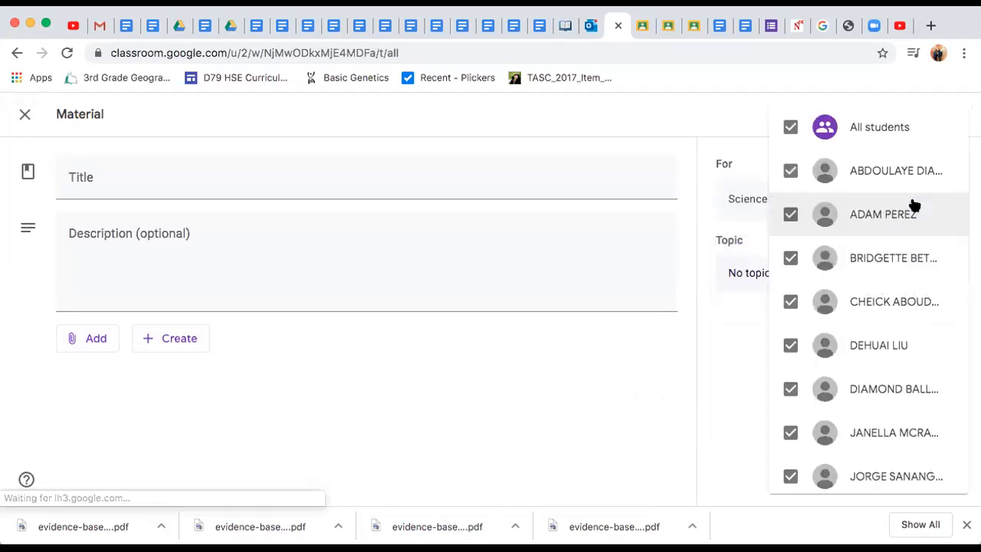
click(790, 303)
click(791, 303)
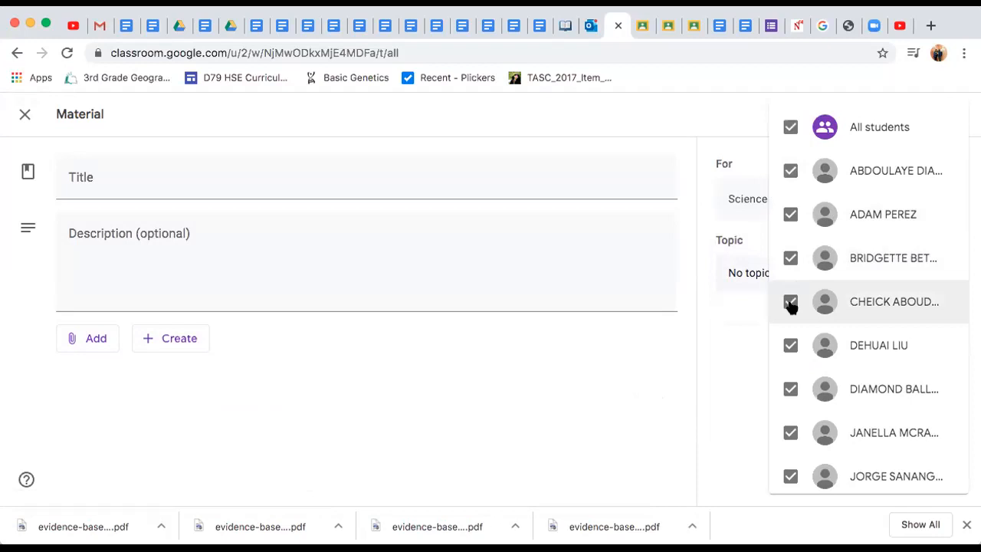
click(653, 349)
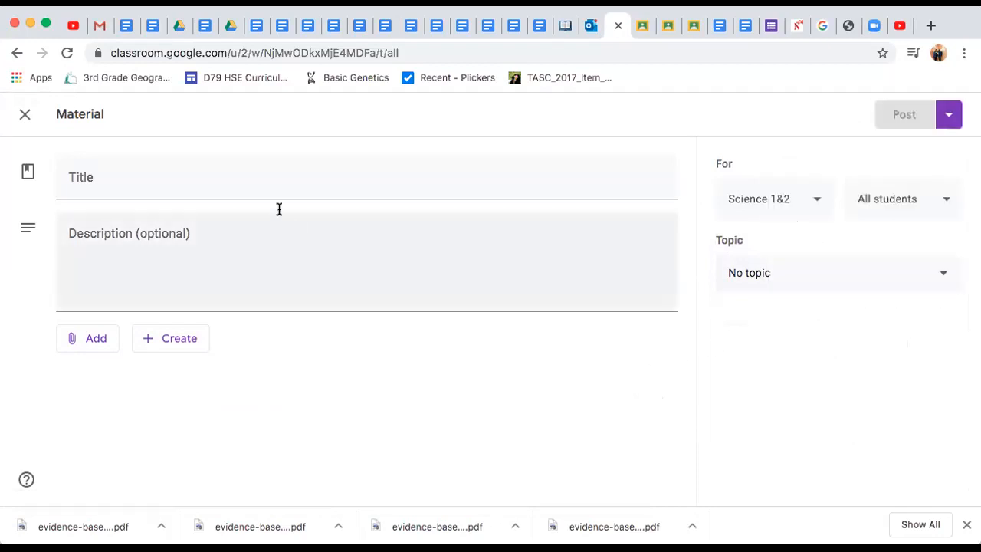
click(25, 116)
Create a new classwork question reading "What is the different between solid and liquid?".
click(305, 177)
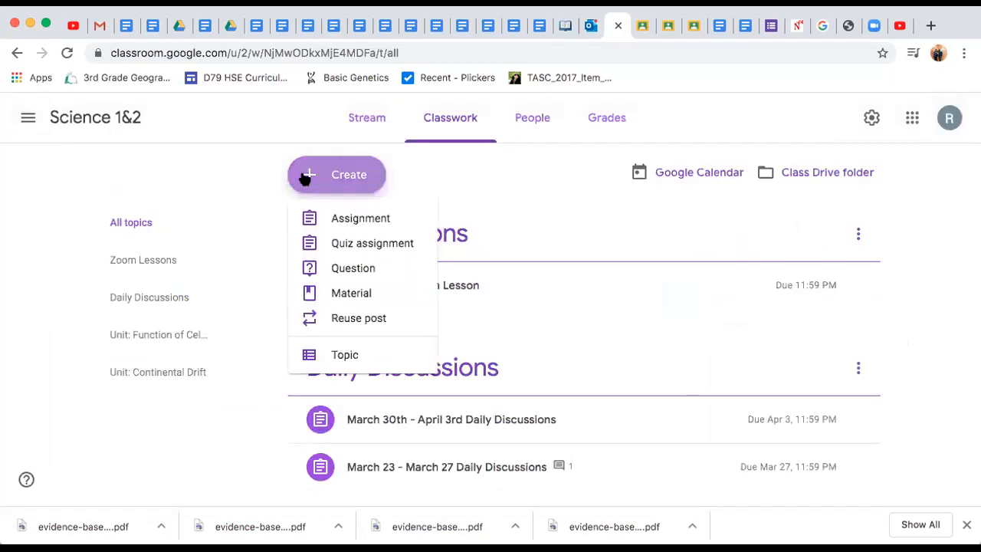
click(341, 270)
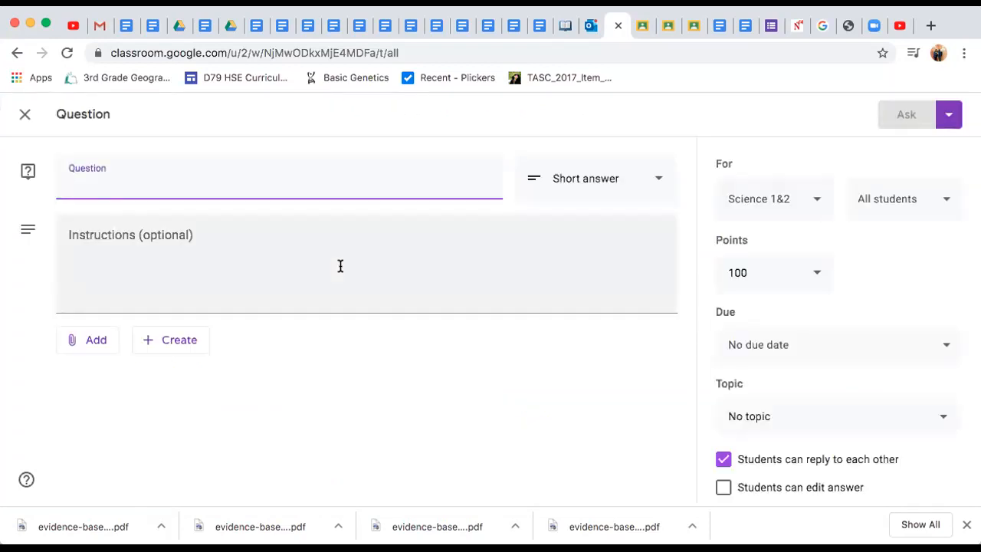
scroll(528, 402, down, 1)
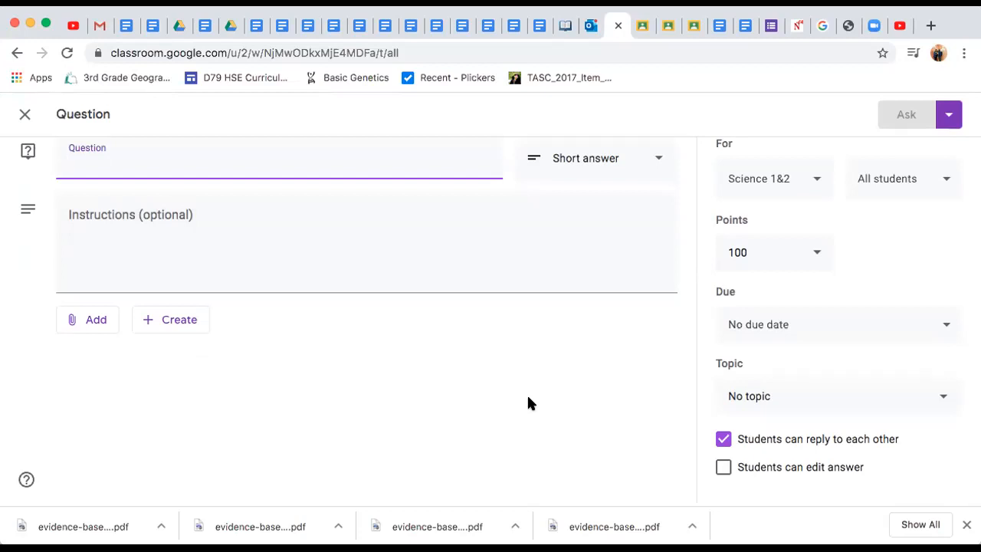
scroll(529, 403, up, 1)
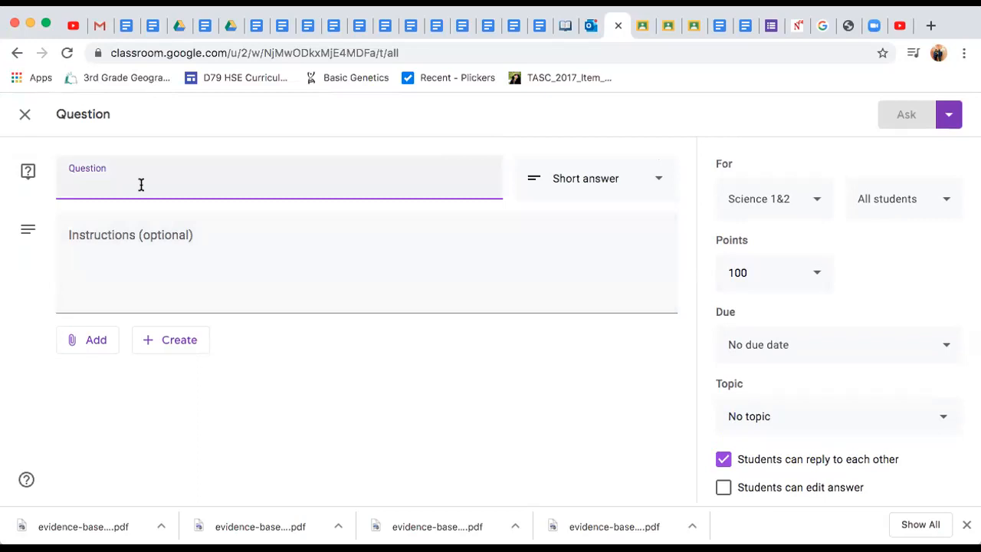
text(What)
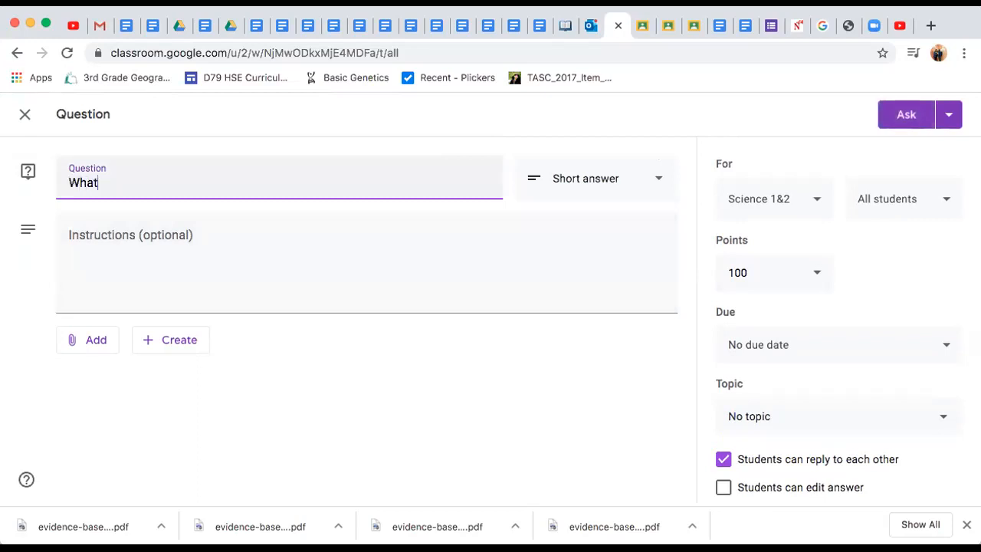
text( is the different betwe)
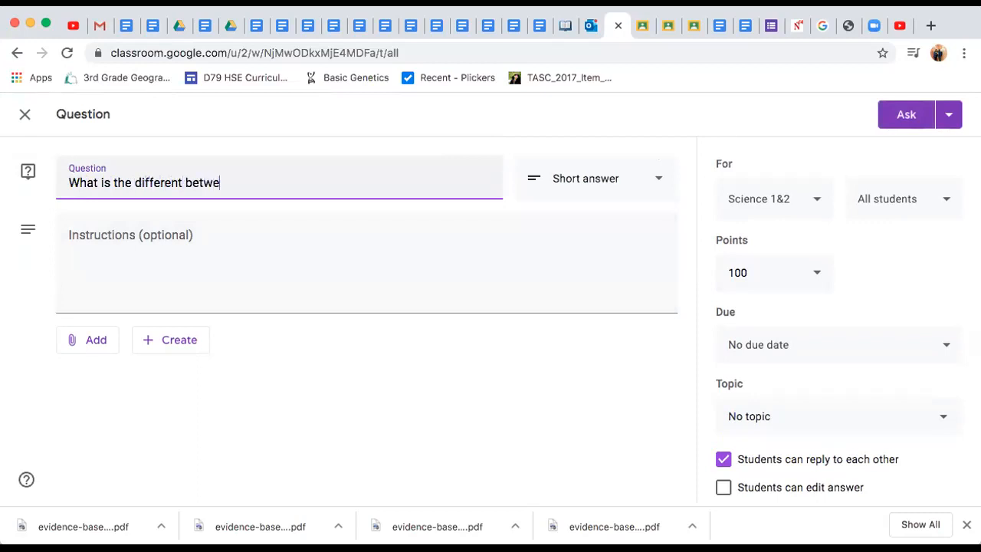
text(en solid and li)
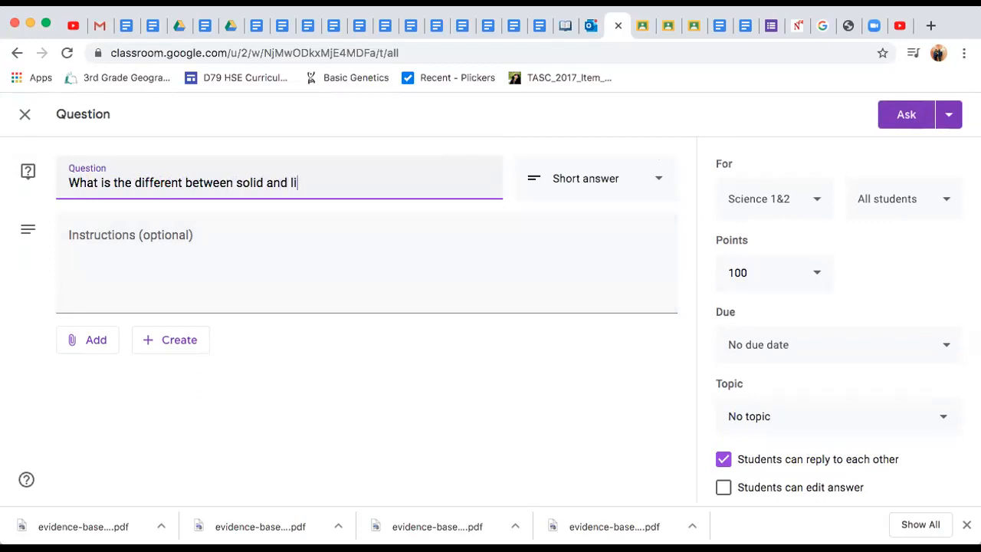
text(quid?)
Set the question's answer type to Short answer.
click(621, 186)
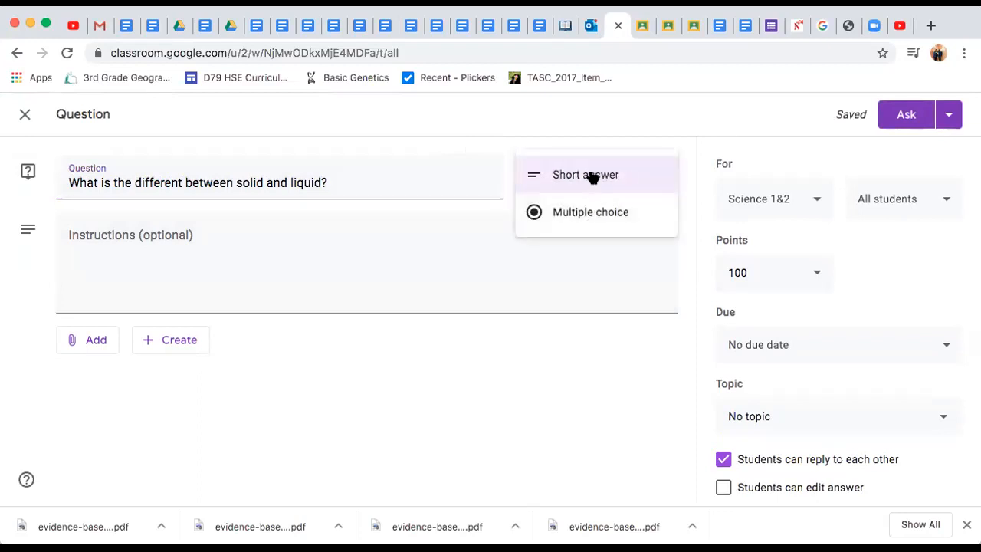
click(591, 176)
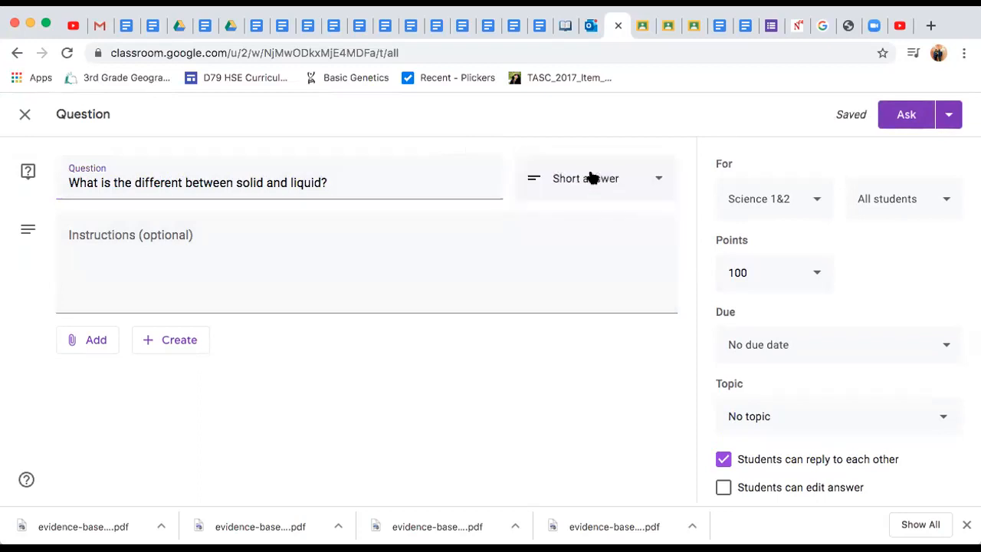
click(650, 190)
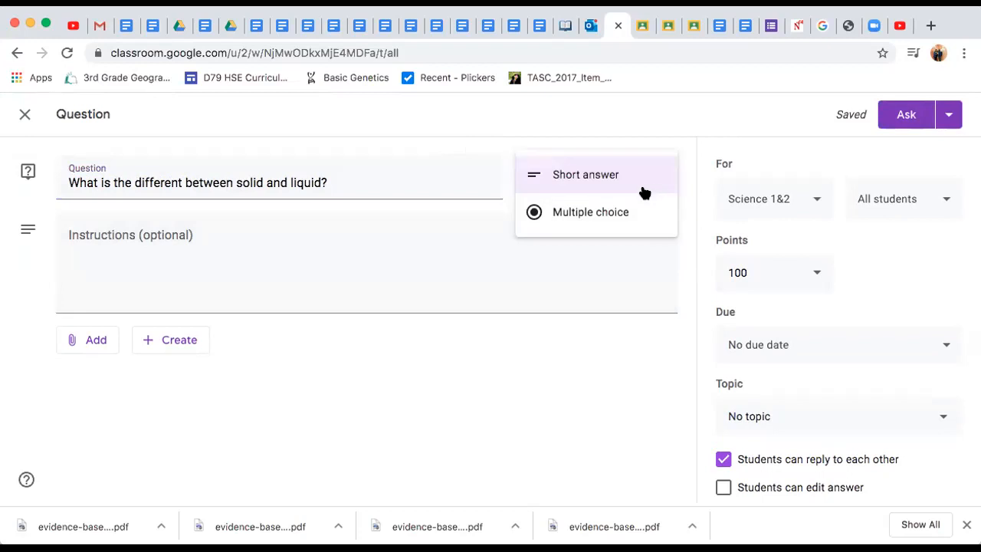
click(595, 176)
Enter the question's instructions as "Read the question above and add your responses in the space provided below.".
click(259, 243)
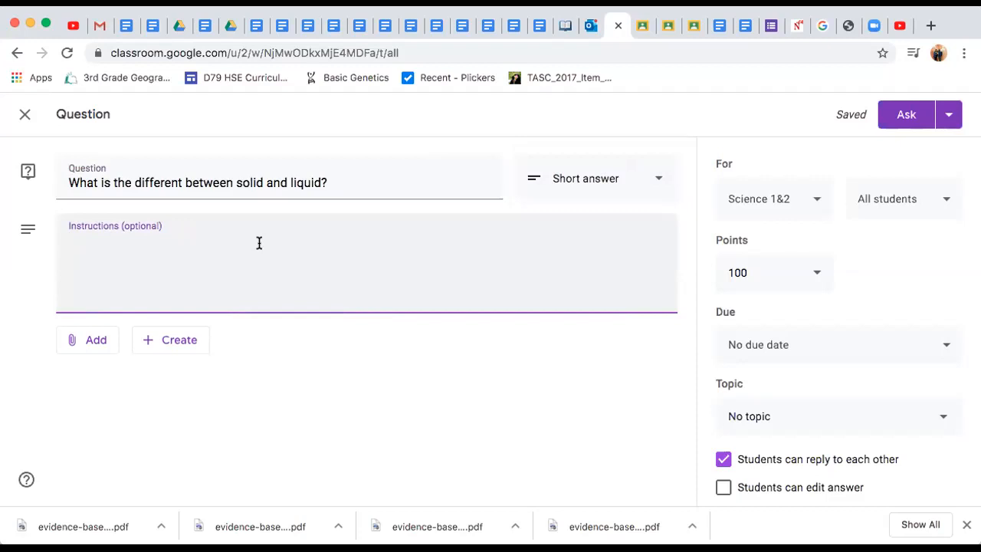
text(Read the question avo)
key(BackSpace)
key(BackSpace)
text(bove and ans)
key(BackSpace)
key(BackSpace)
key(BackSpace)
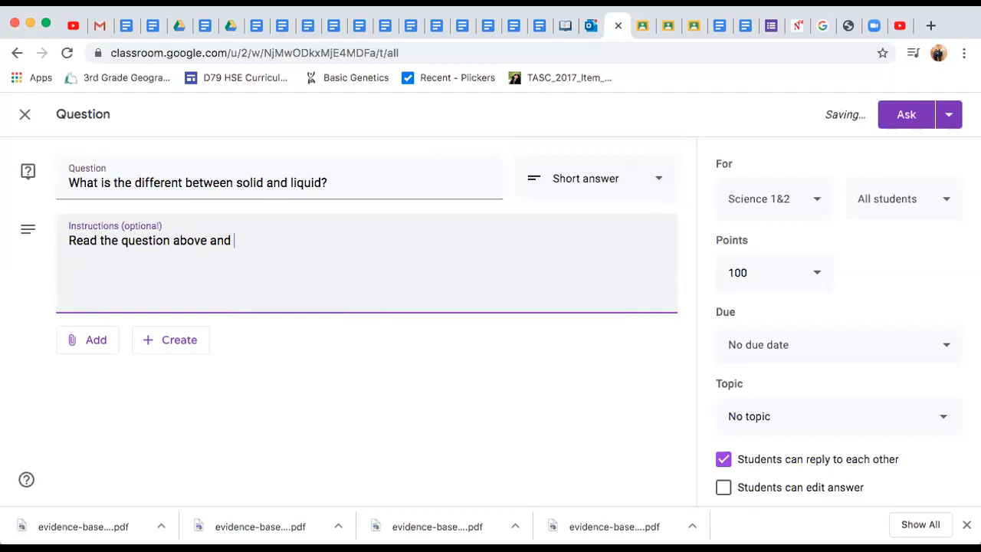
text(add your respon)
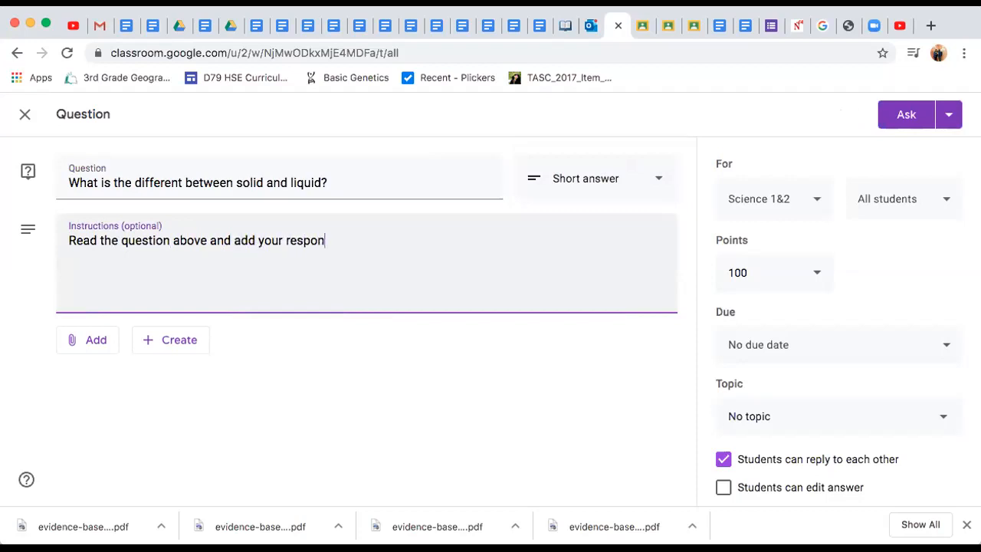
text(ses in the space provi)
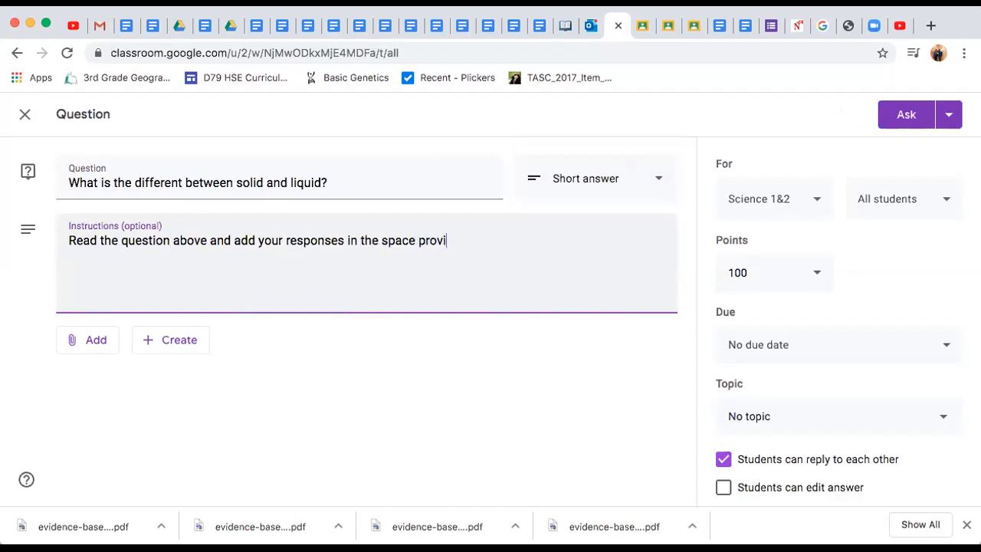
text(ded below.)
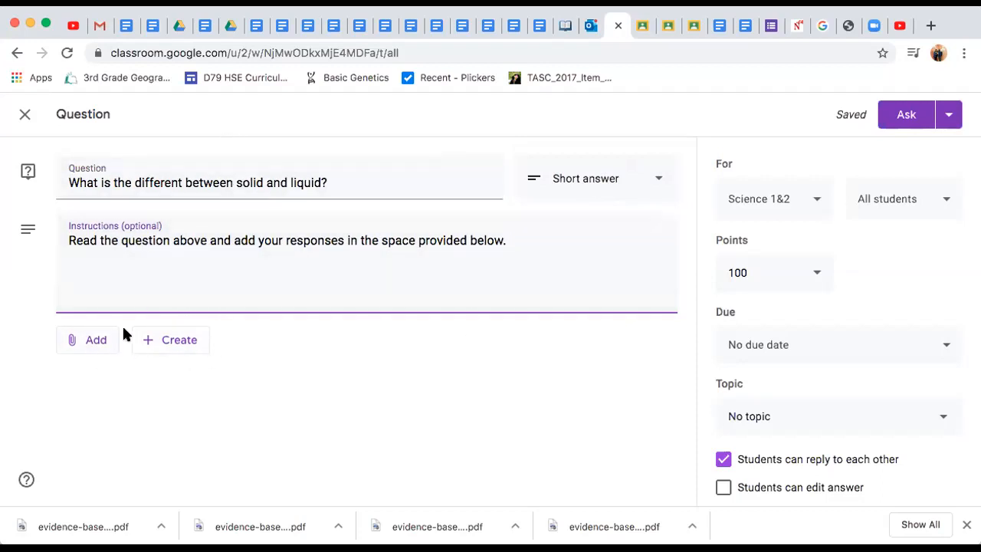
click(79, 341)
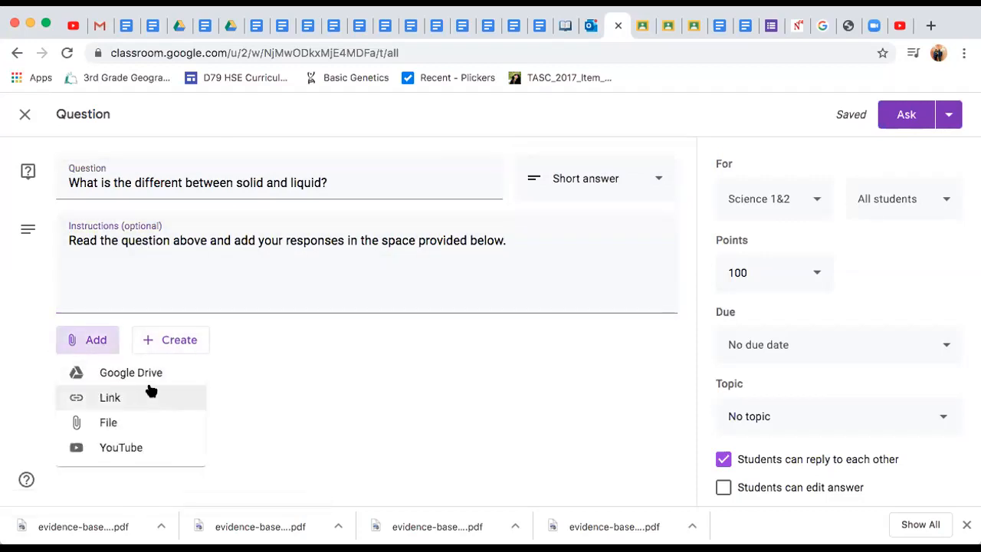
click(306, 342)
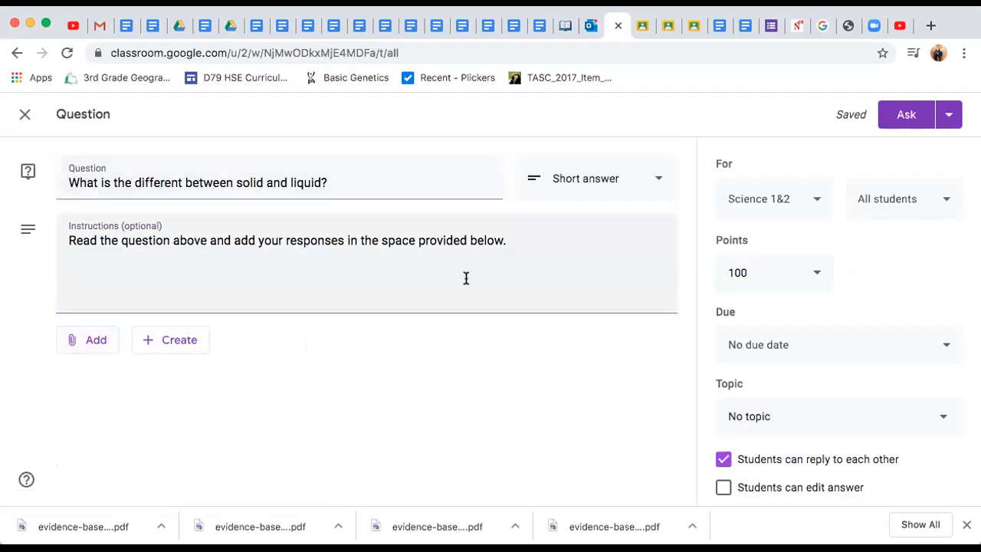
Make the question ungraded and set its due date to Mar 31, 2020.
click(810, 269)
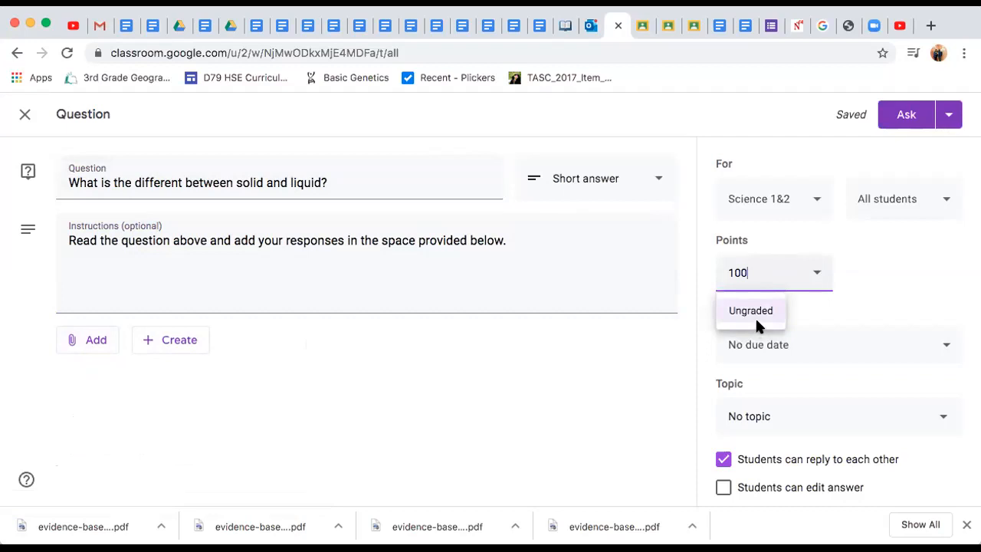
click(765, 311)
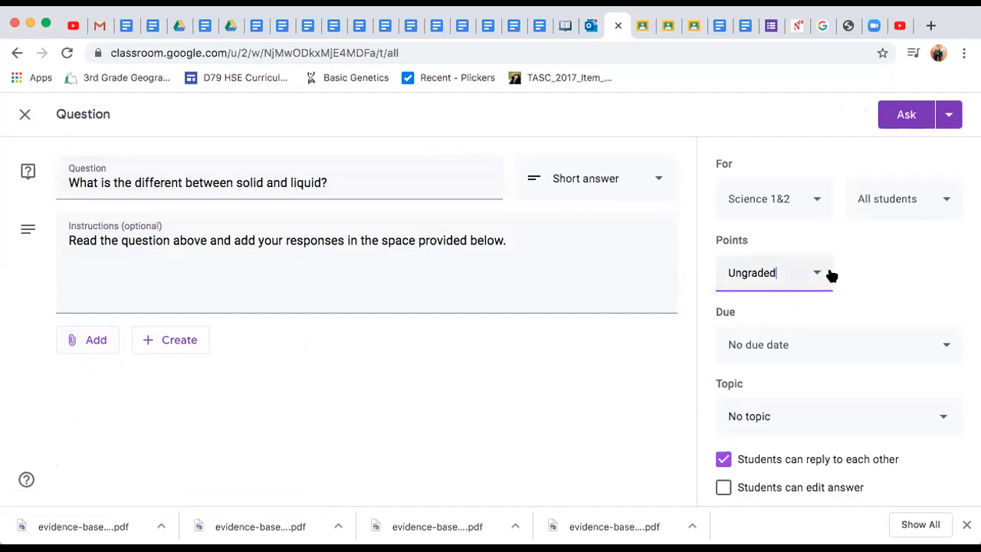
click(815, 345)
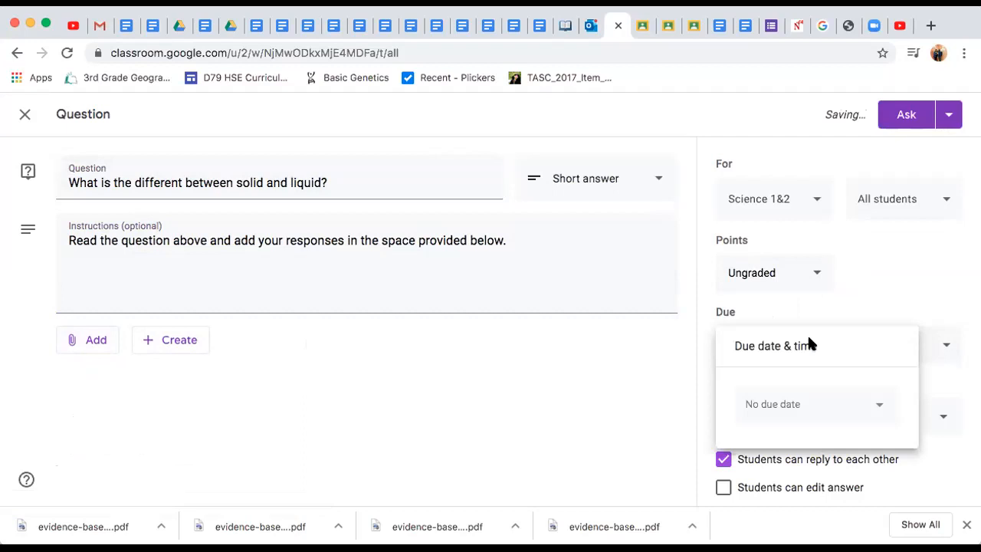
click(775, 404)
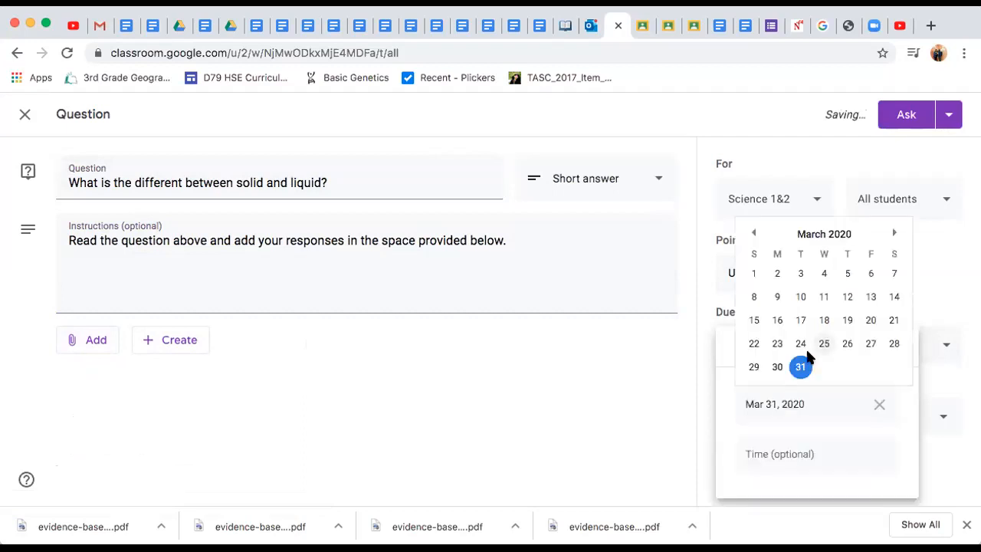
click(798, 367)
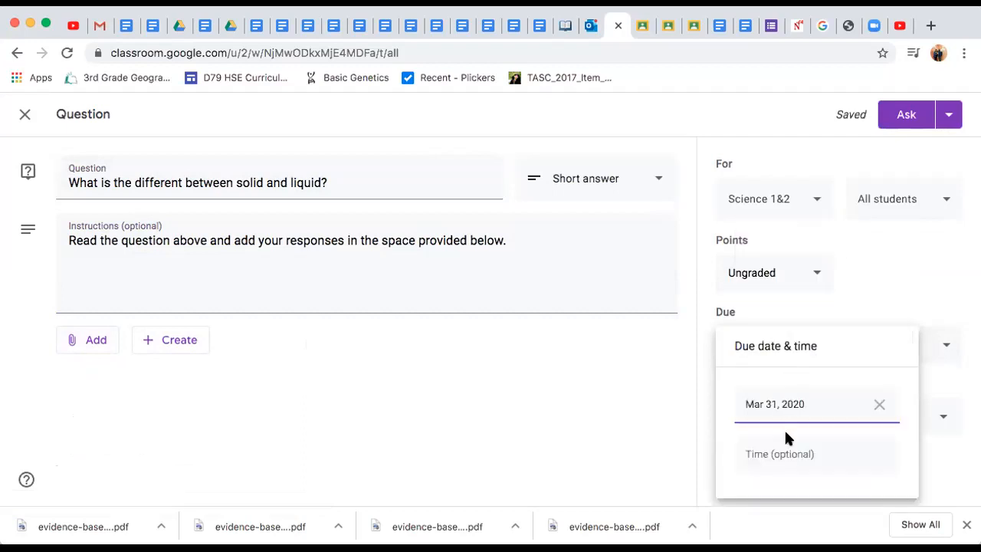
Add a due time of 11:59 PM to the question's due date.
click(788, 454)
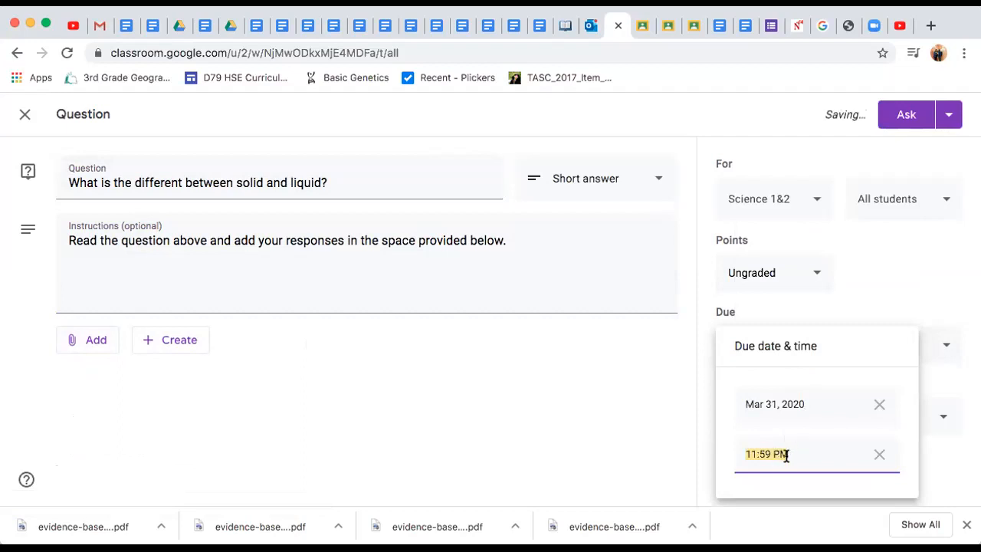
click(651, 386)
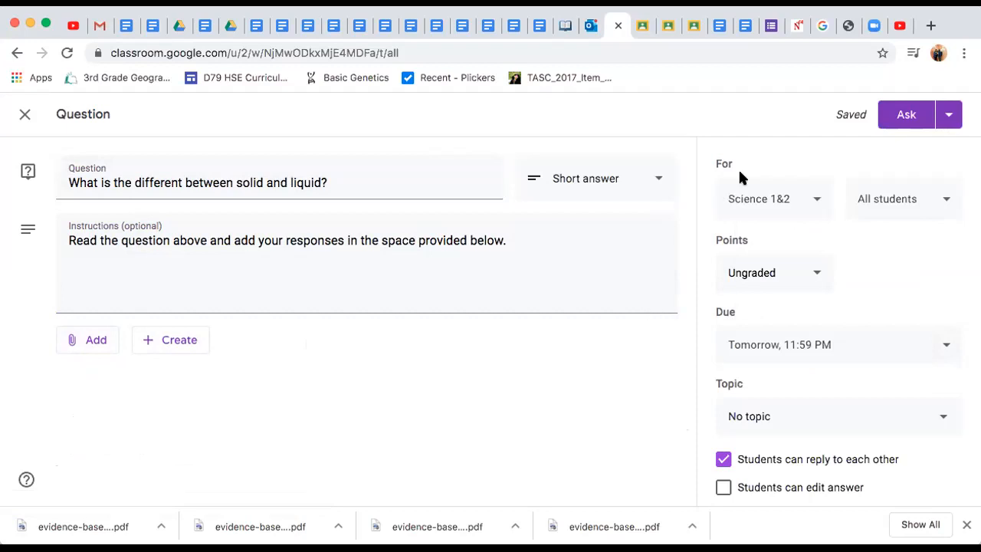
click(948, 115)
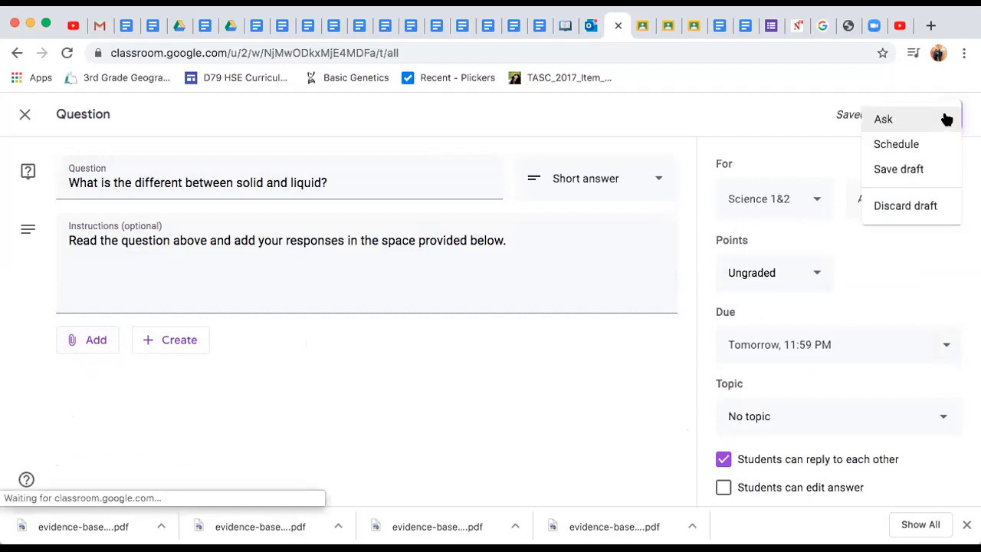
click(912, 146)
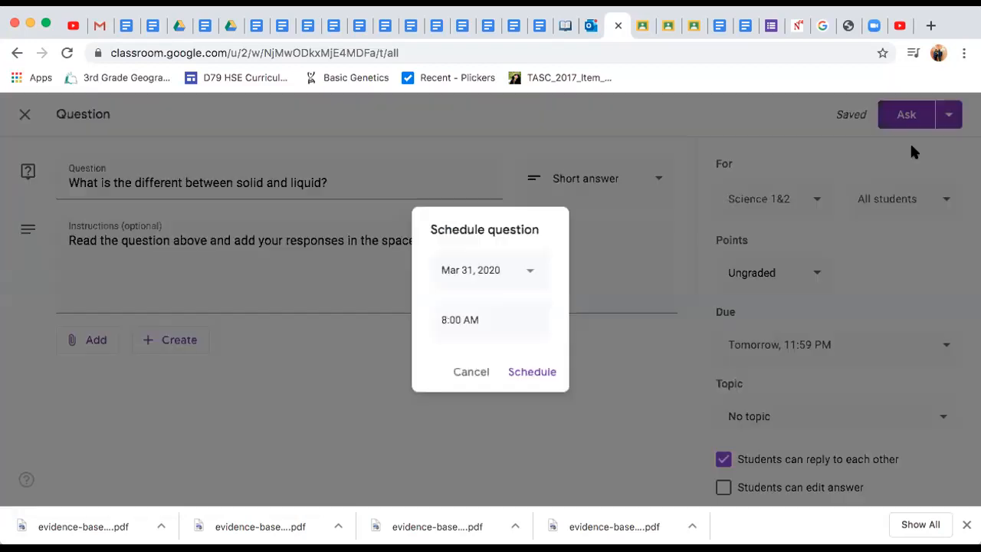
click(519, 273)
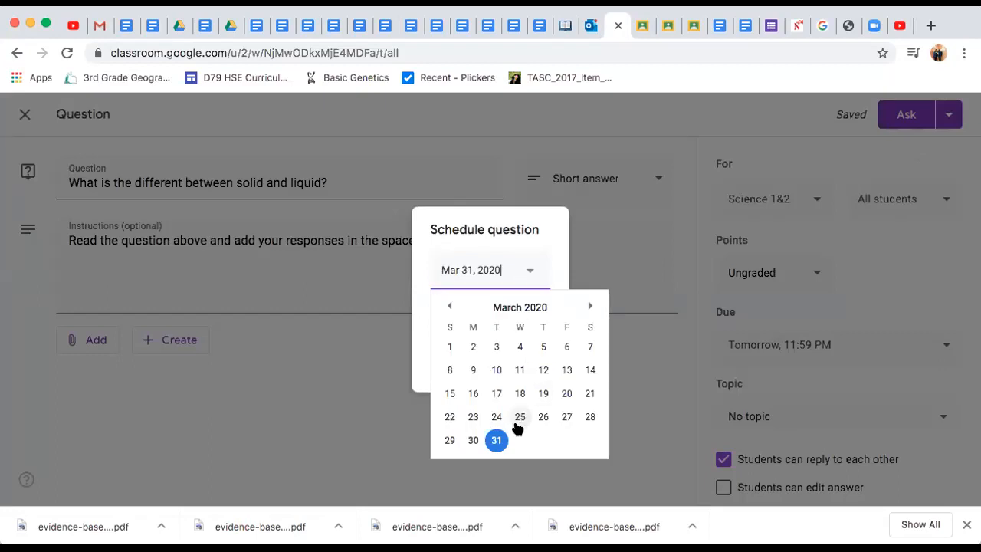
click(590, 306)
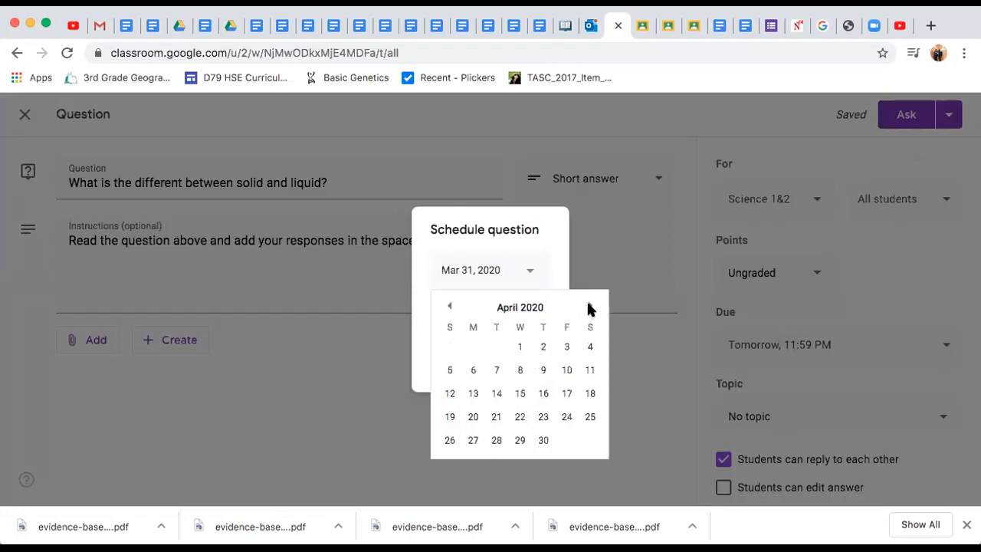
click(563, 348)
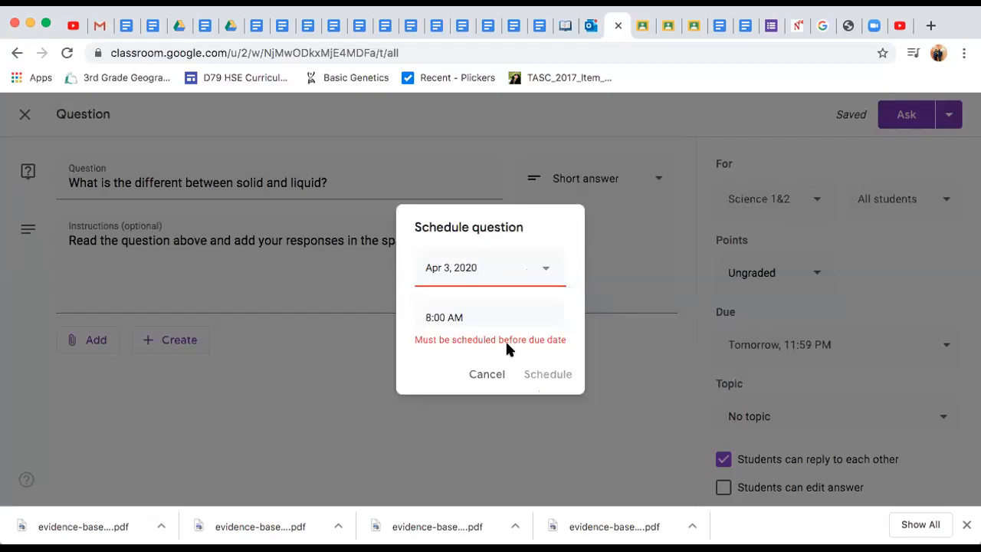
click(459, 314)
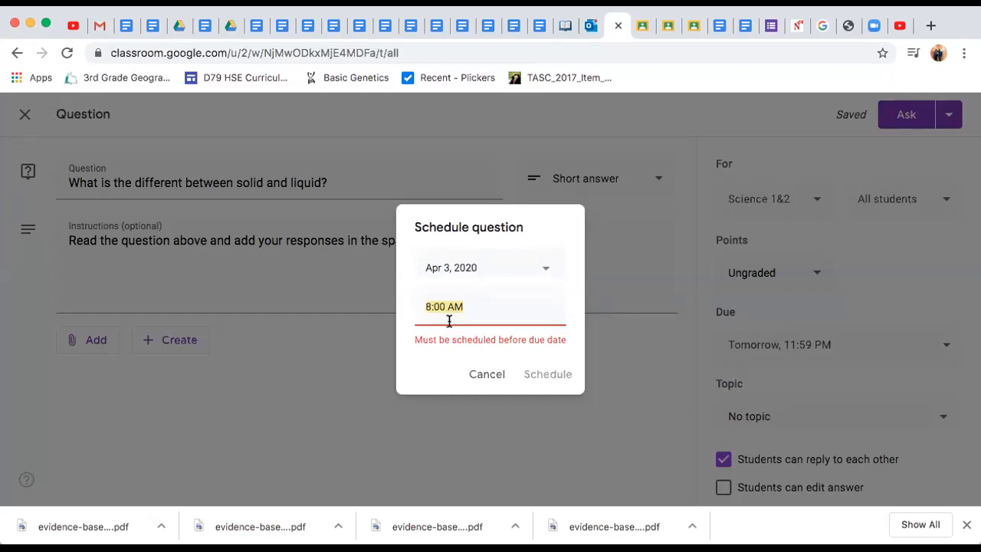
click(486, 376)
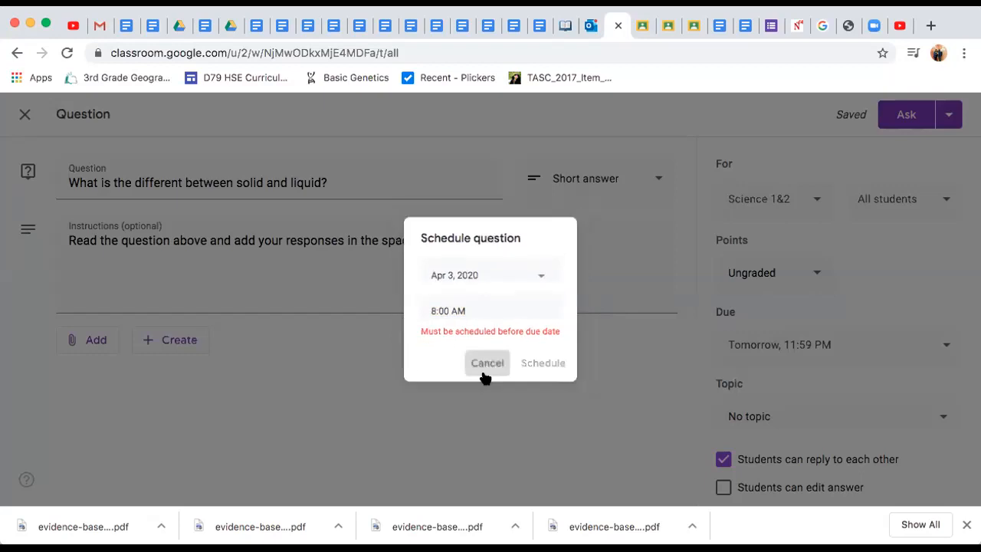
Change the question's due date to Thursday, Apr 2, 2020, keeping a due time of 11:59 PM.
click(776, 345)
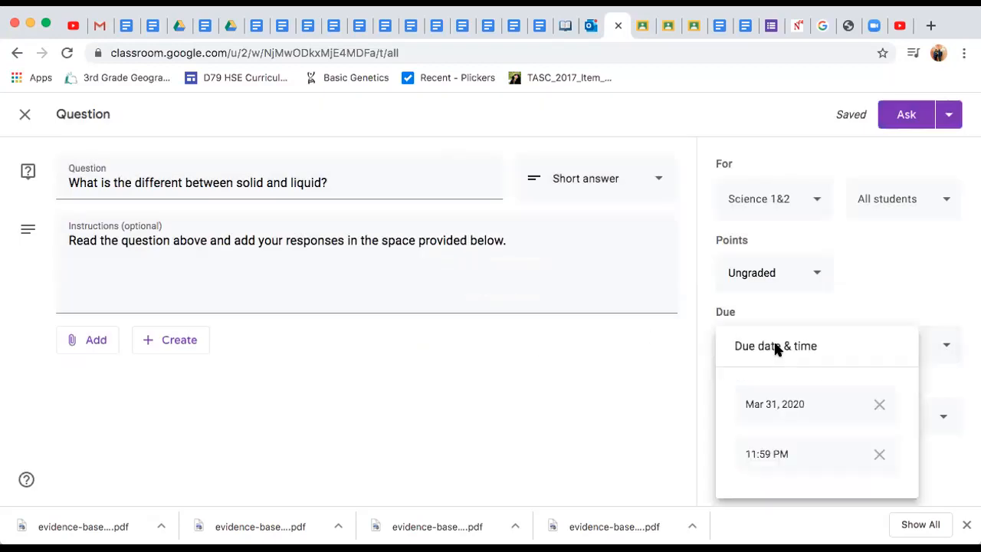
click(755, 404)
click(659, 384)
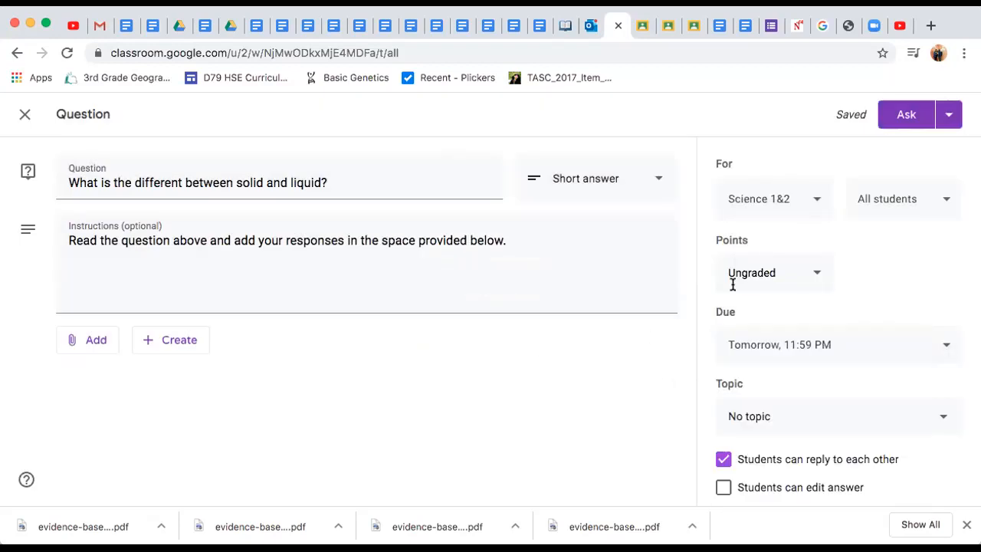
click(780, 346)
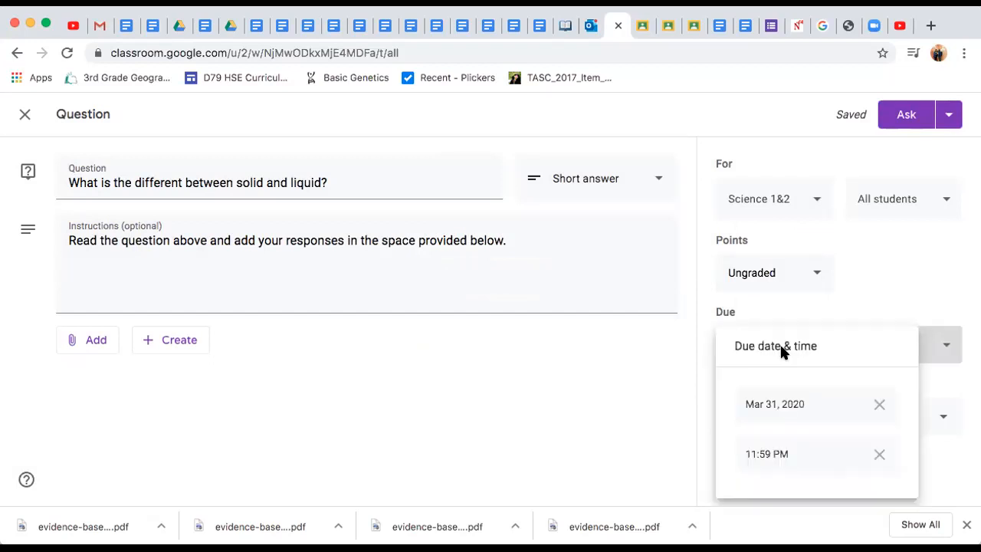
click(776, 403)
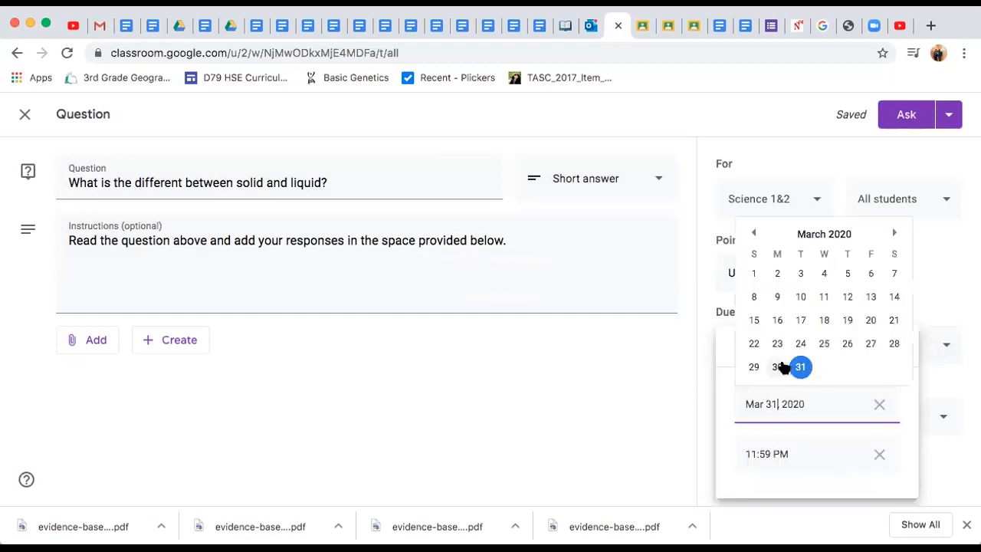
click(892, 234)
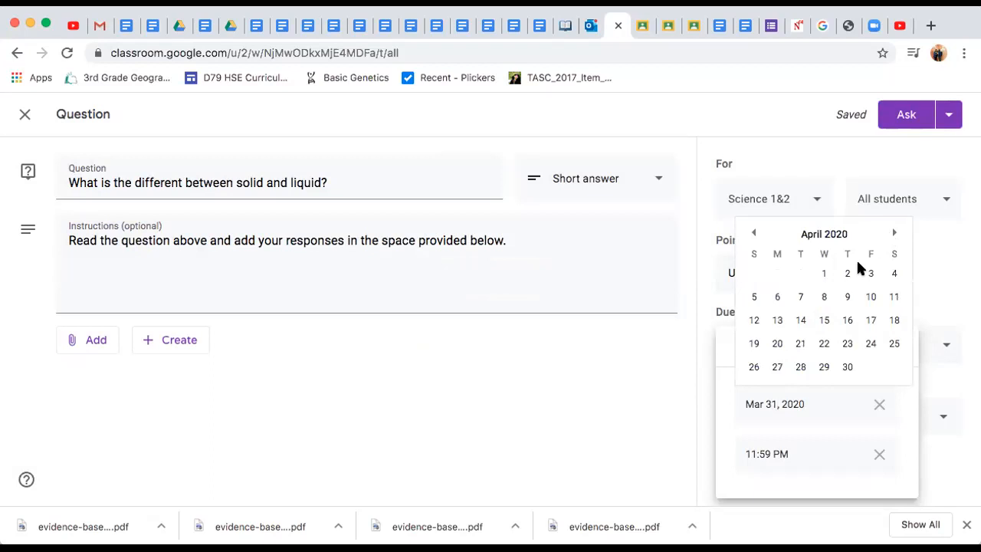
click(849, 274)
click(784, 454)
click(684, 405)
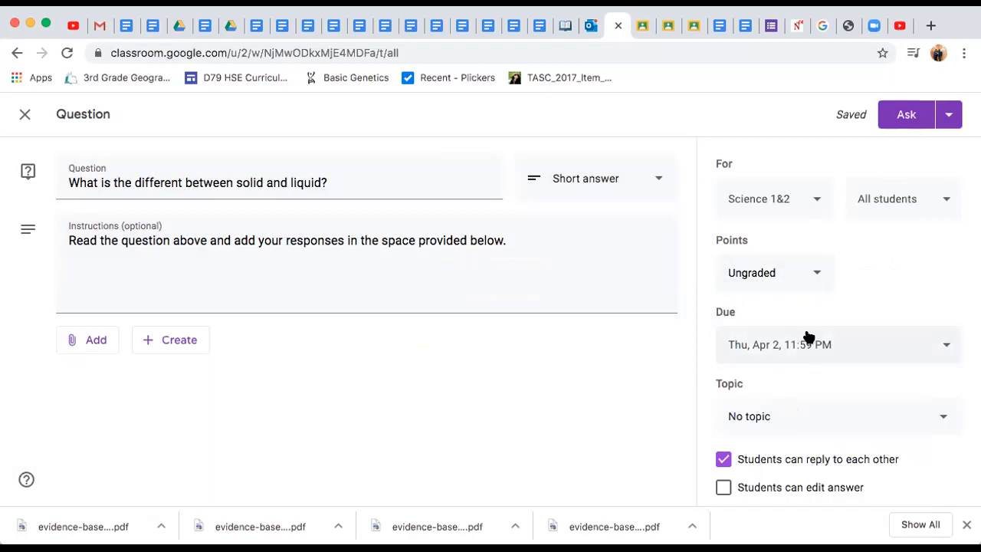
Schedule the question to be posted on Apr 2, 2020 at 8:00 AM.
click(948, 114)
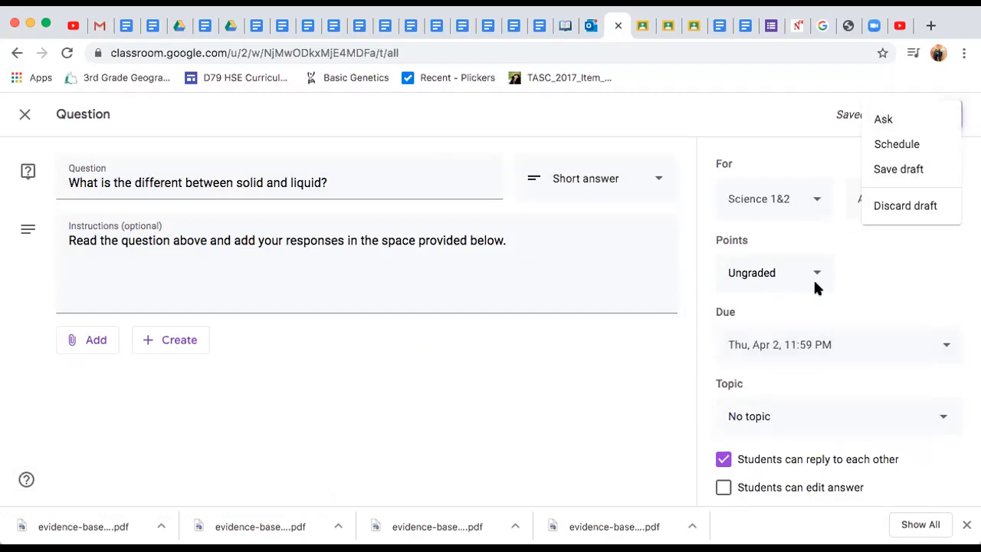
click(899, 145)
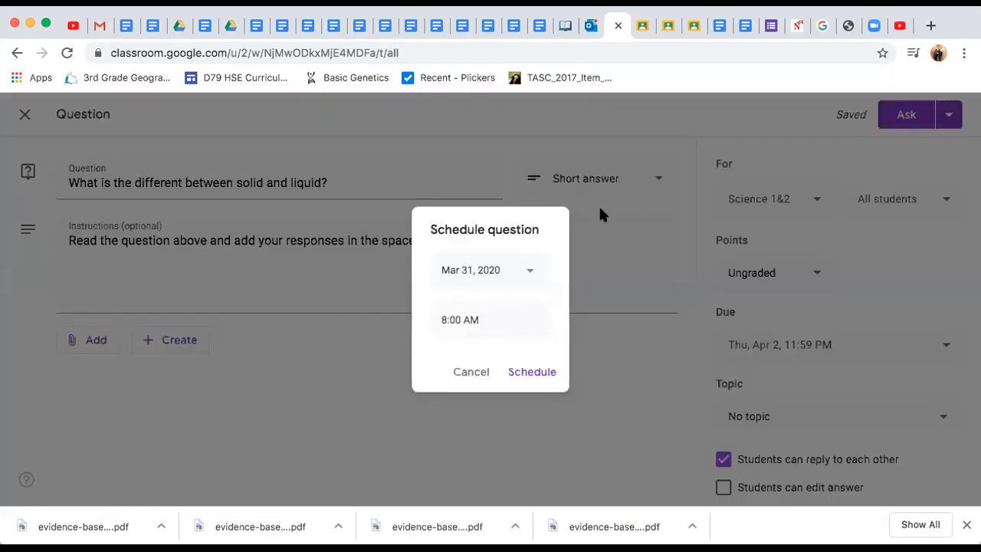
click(471, 275)
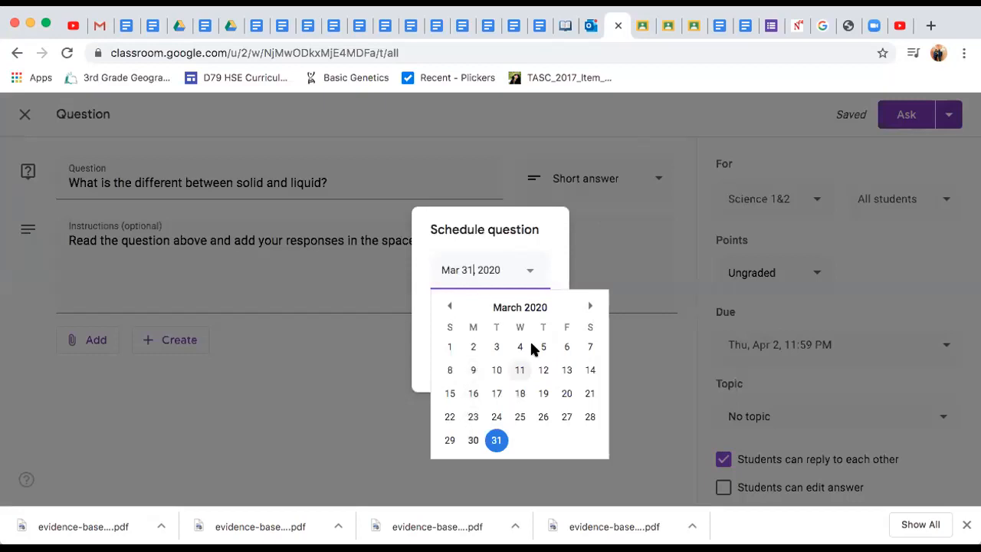
click(589, 306)
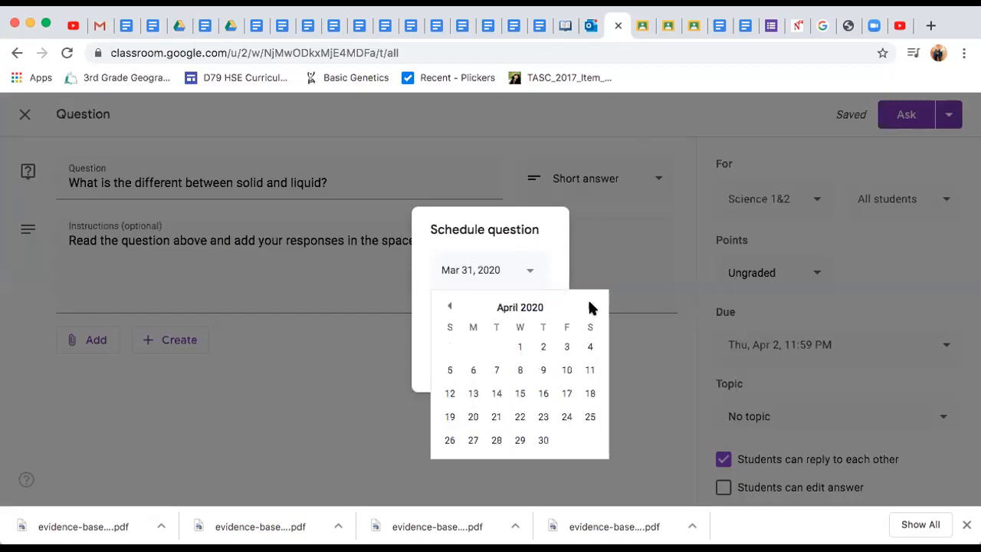
click(541, 348)
click(516, 373)
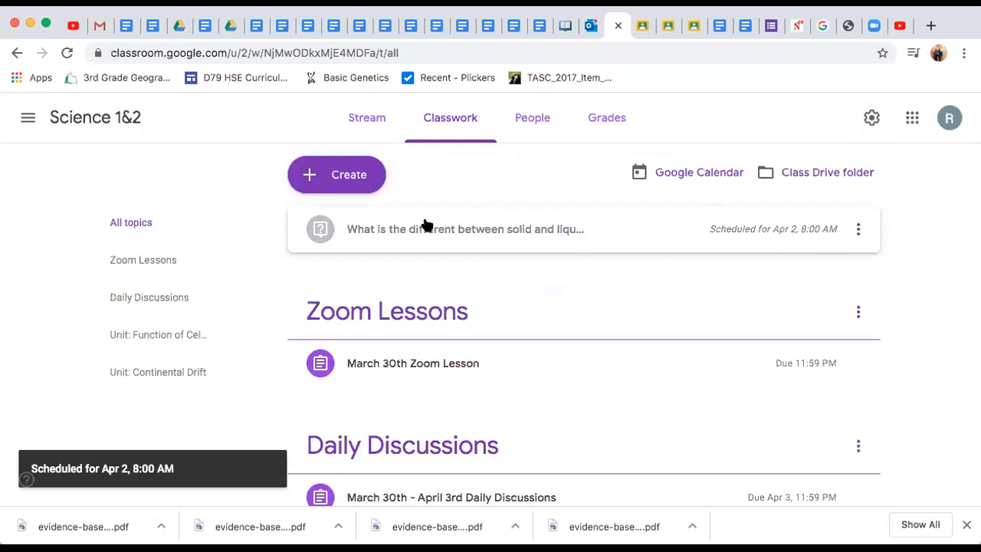
Create a new quiz assignment and open its attached Blank Quiz form for editing, declining the quiz tour.
click(342, 182)
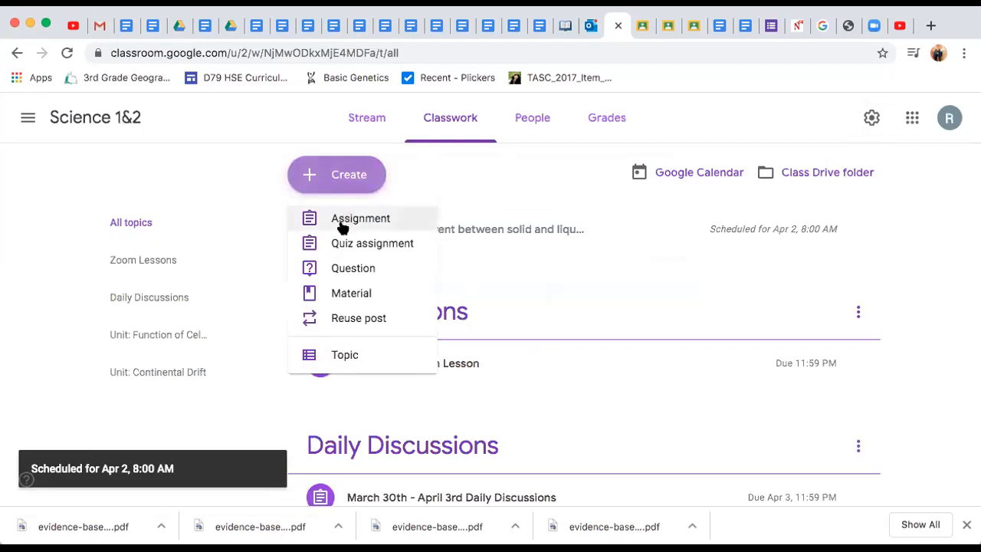
click(335, 250)
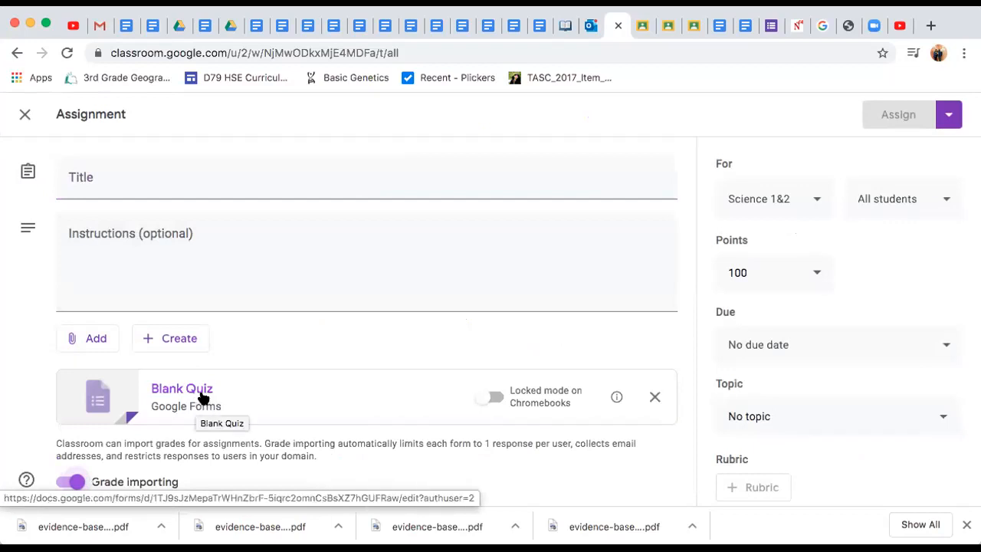
scroll(291, 337, down, 1)
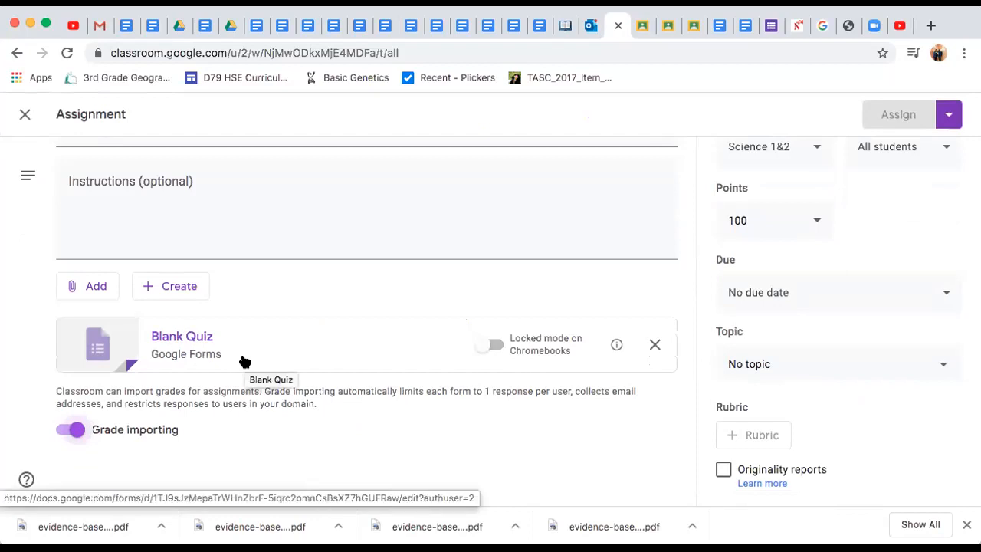
click(188, 340)
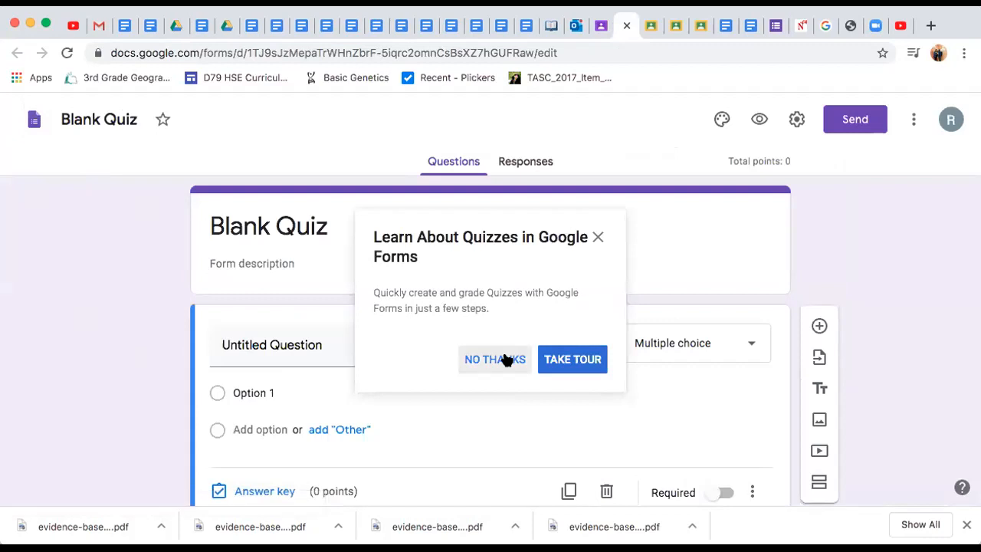
click(505, 360)
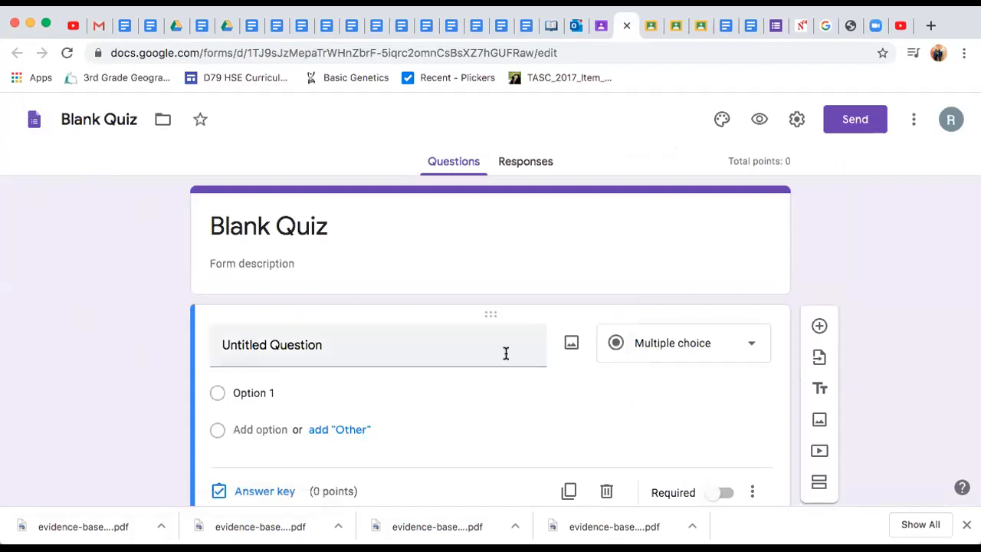
Replace the form's title with "History quiz".
click(271, 261)
click(297, 228)
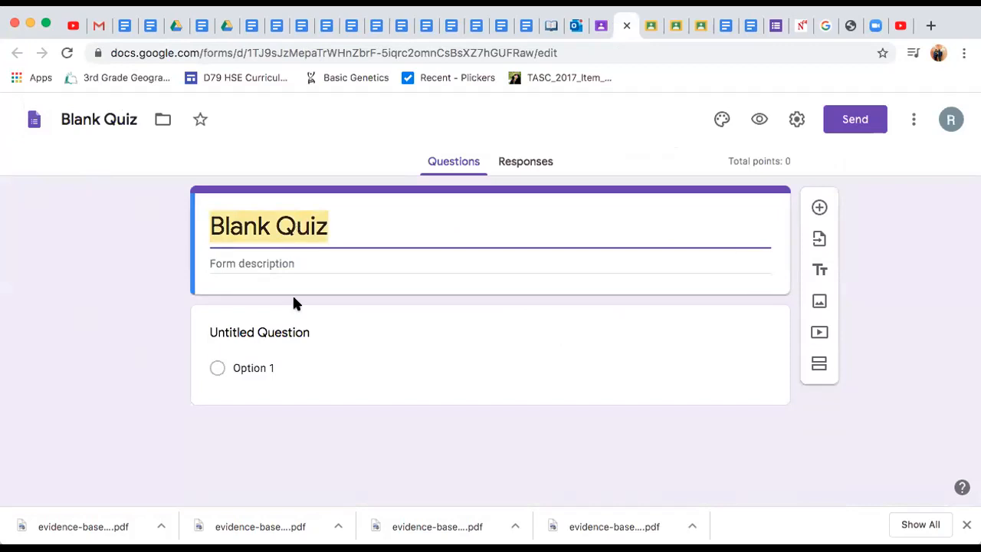
text(His)
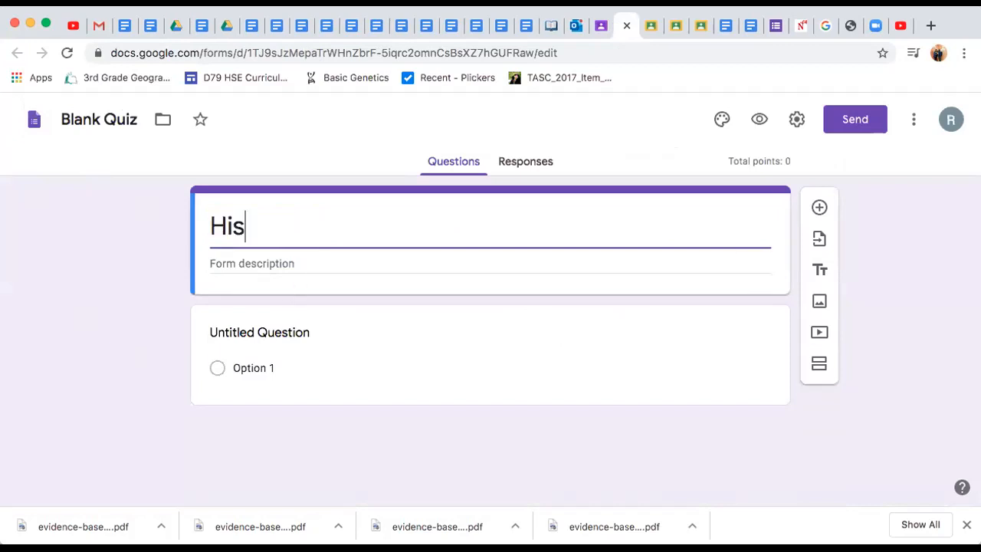
text(tory qu)
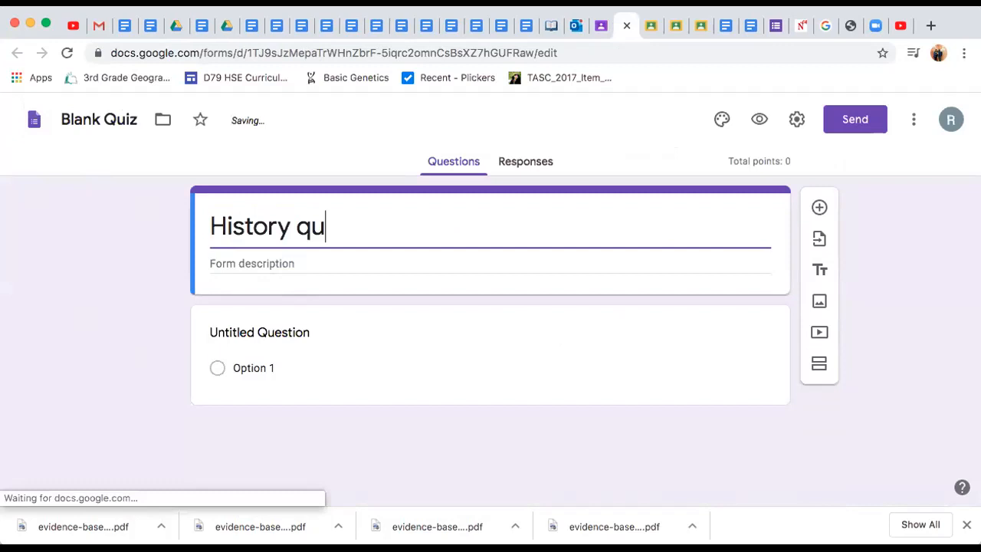
text(iz)
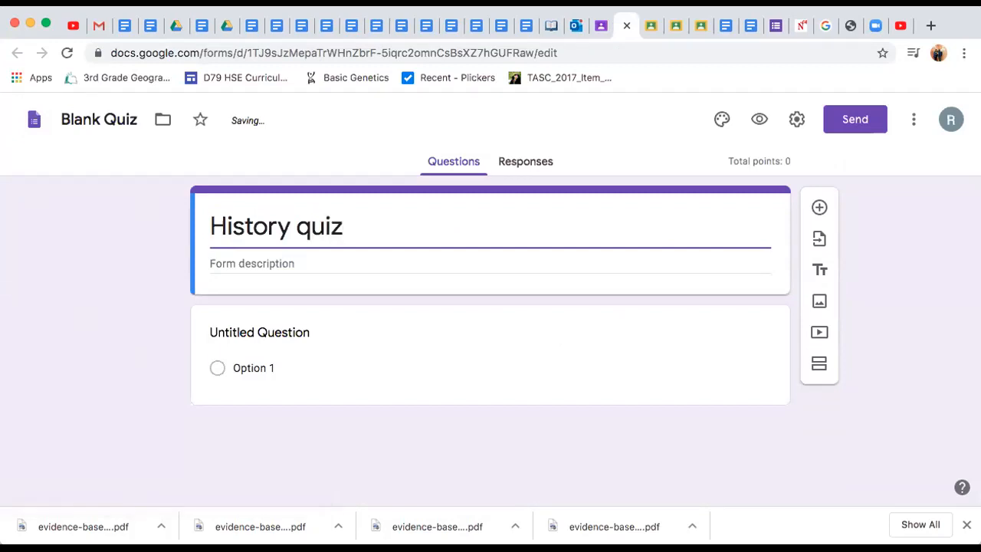
Enter the form description "Read the question and choose the best answer.".
click(302, 267)
text(R)
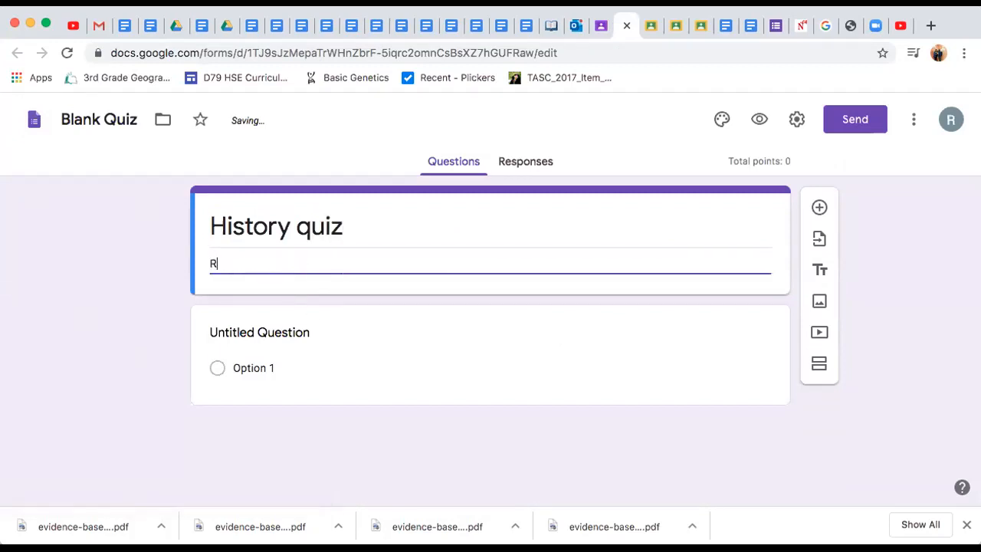
text(ead the question and )
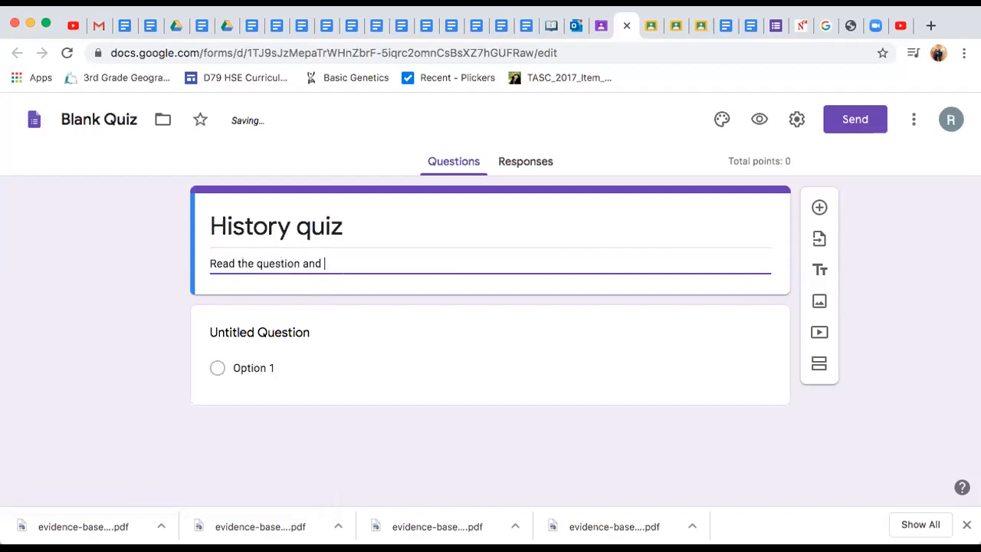
text(choose the)
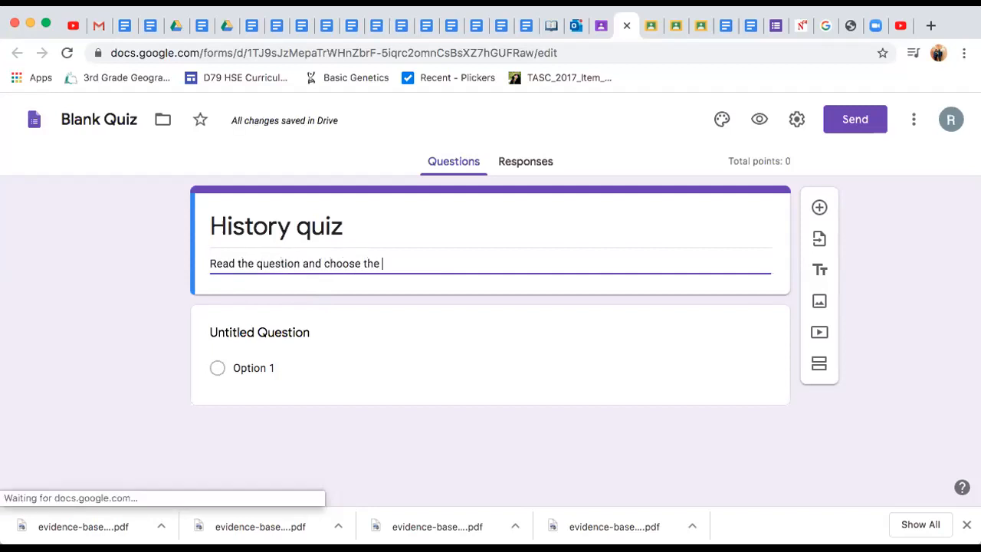
text( best answer.)
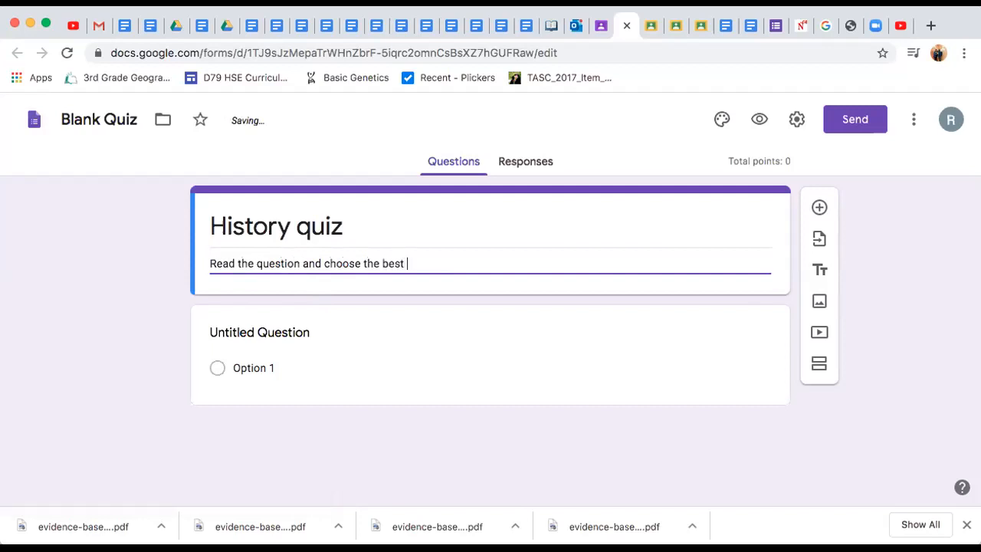
Clear the placeholder title of the first quiz question, leaving its question text empty.
click(241, 331)
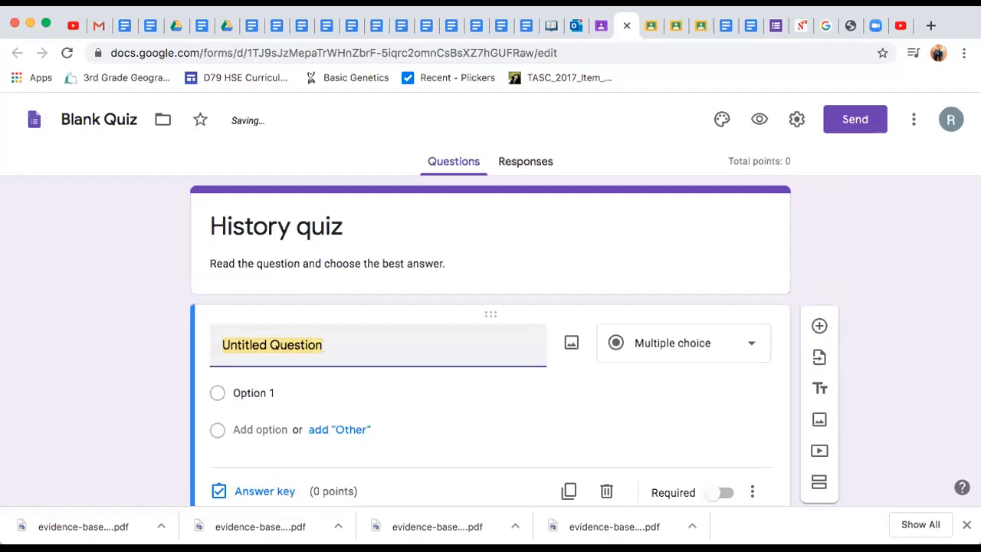
text(What is)
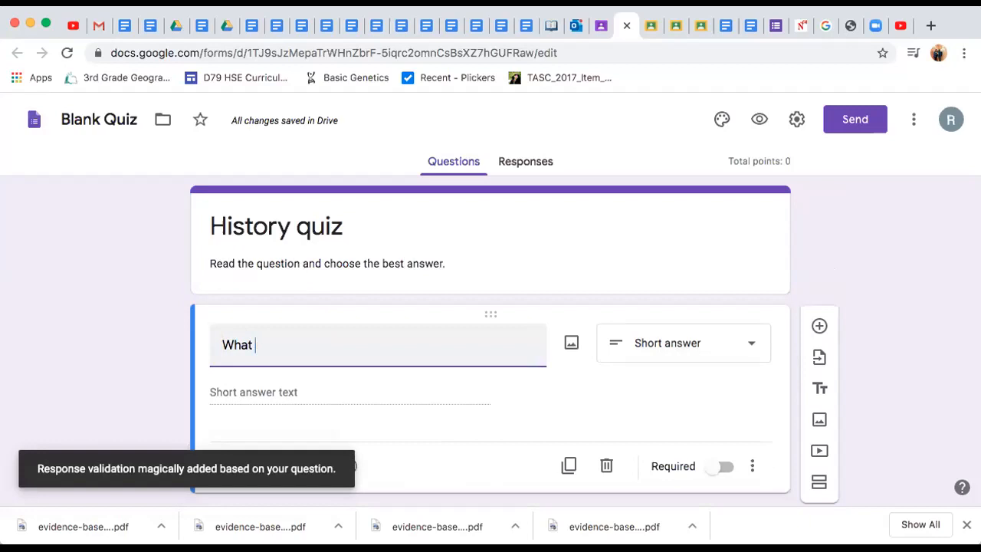
key(BackSpace)
key(BackSpace)
key(BackSpace)
key(BackSpace)
key(BackSpace)
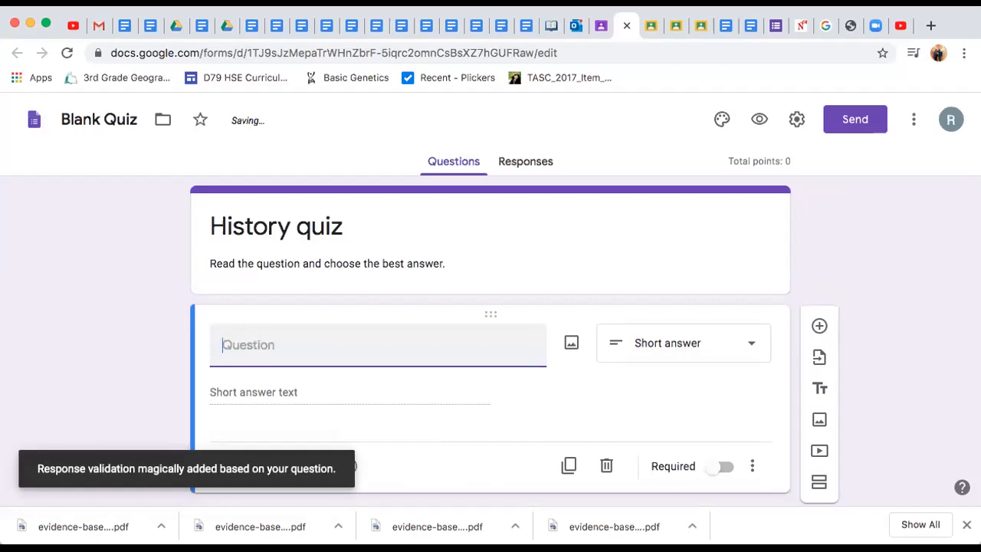
text(W)
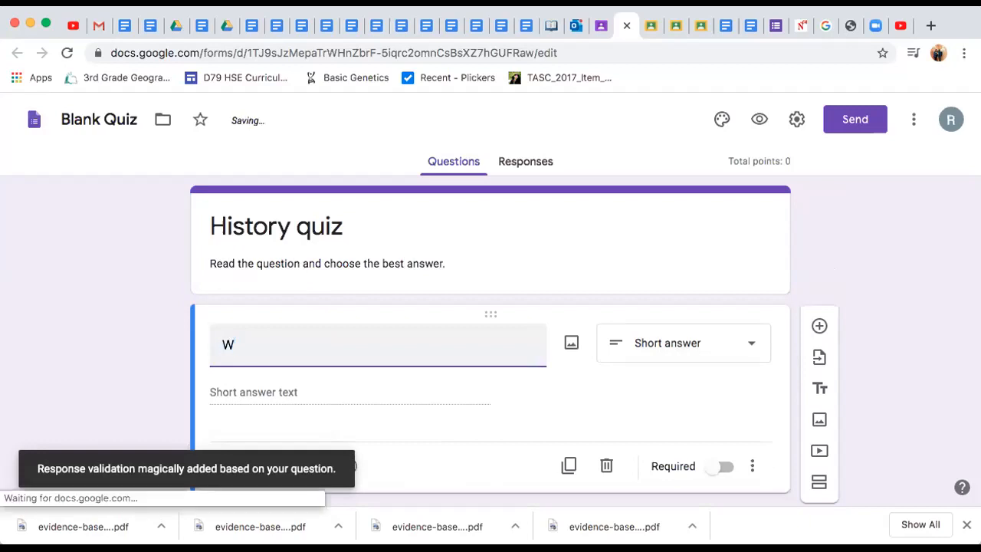
key(BackSpace)
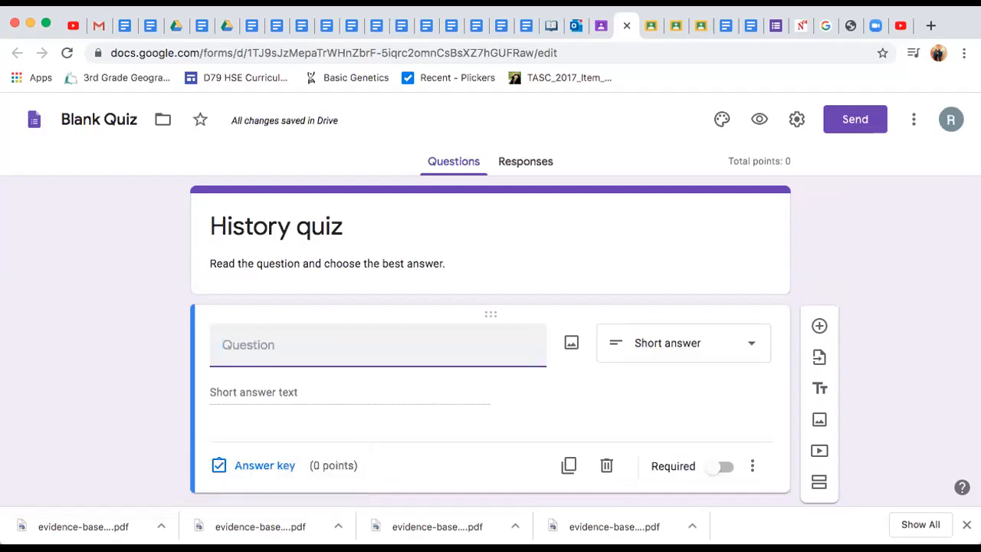
Change the first question's type to Dropdown and look over the other available question types.
click(248, 394)
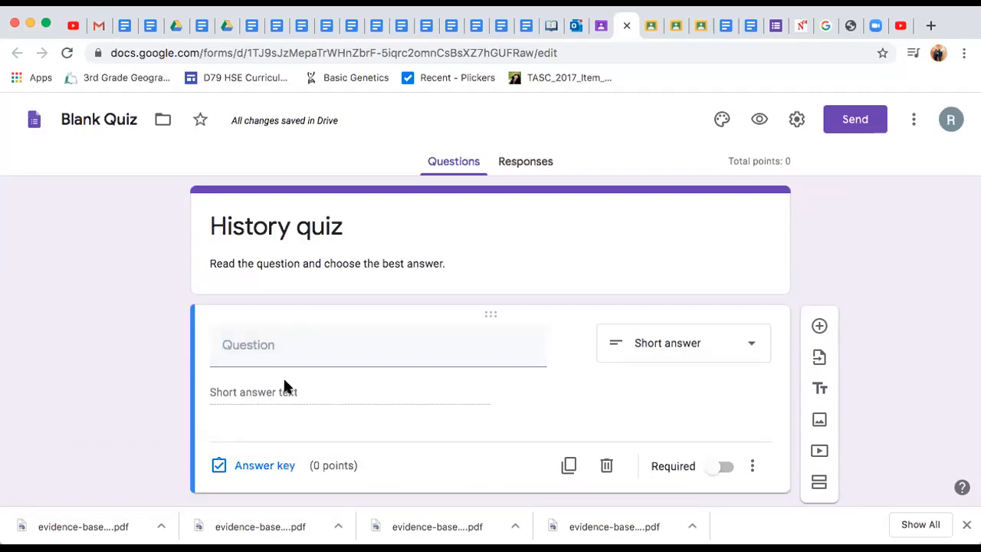
click(686, 346)
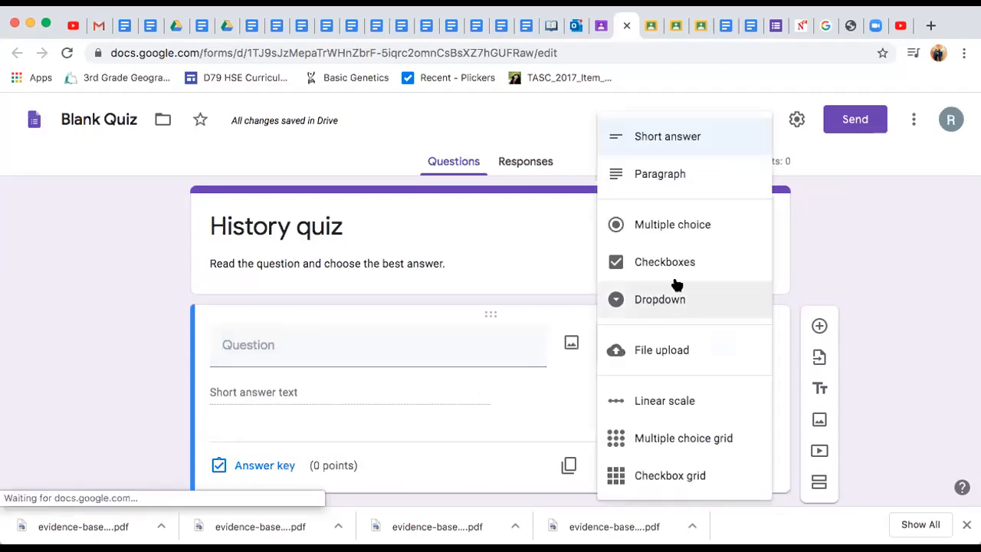
click(653, 302)
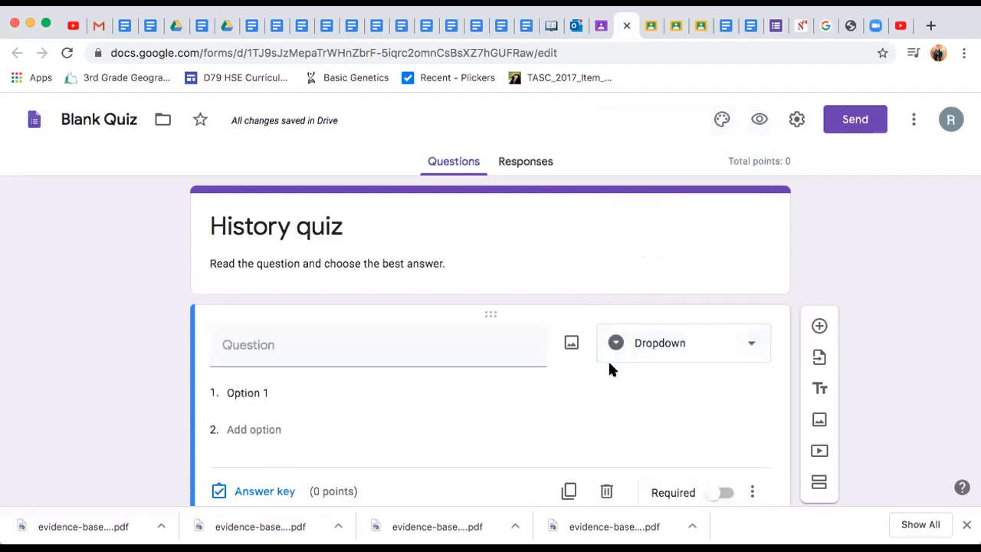
click(650, 355)
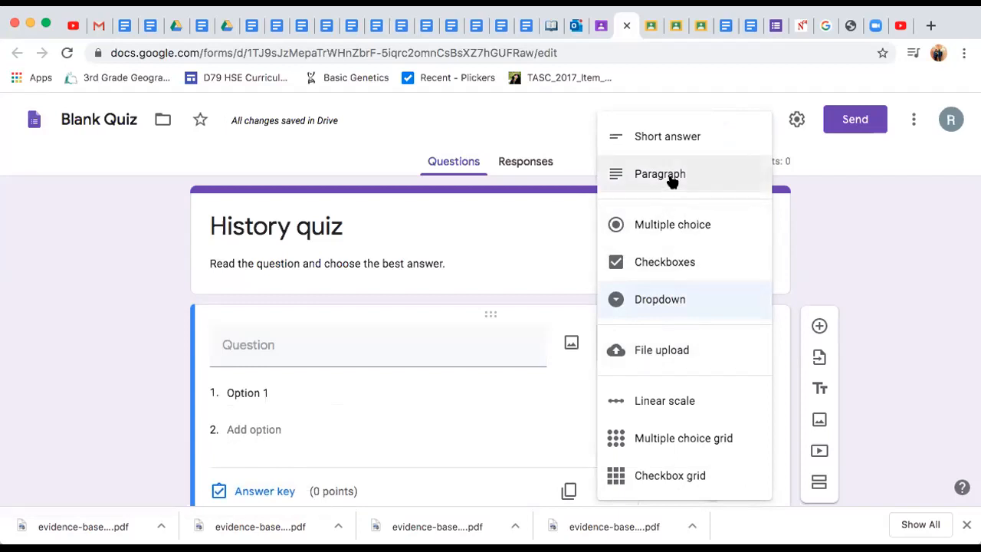
click(820, 245)
Inspect the first question's answer key and its points setting, and return to the question editor.
scroll(567, 395, down, 1)
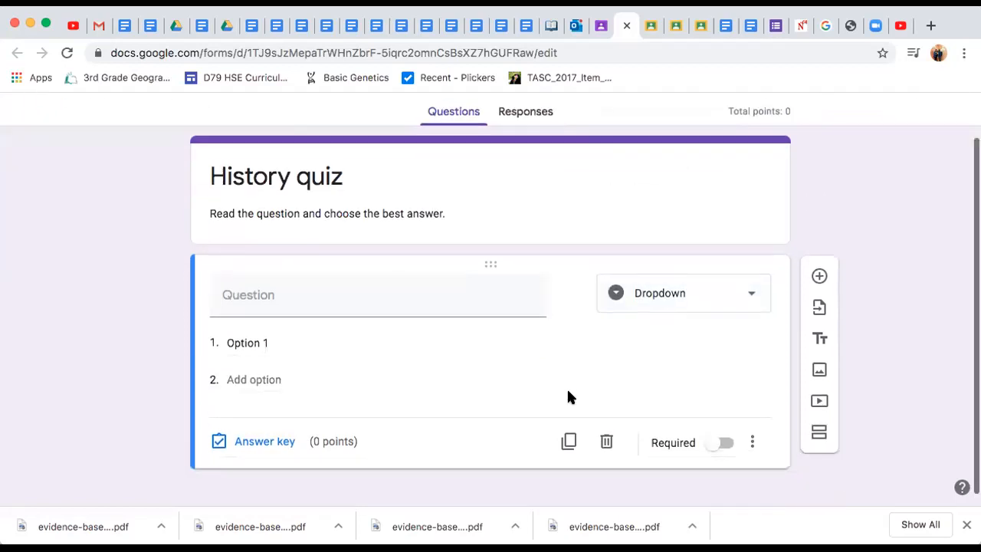
scroll(567, 397, down, 1)
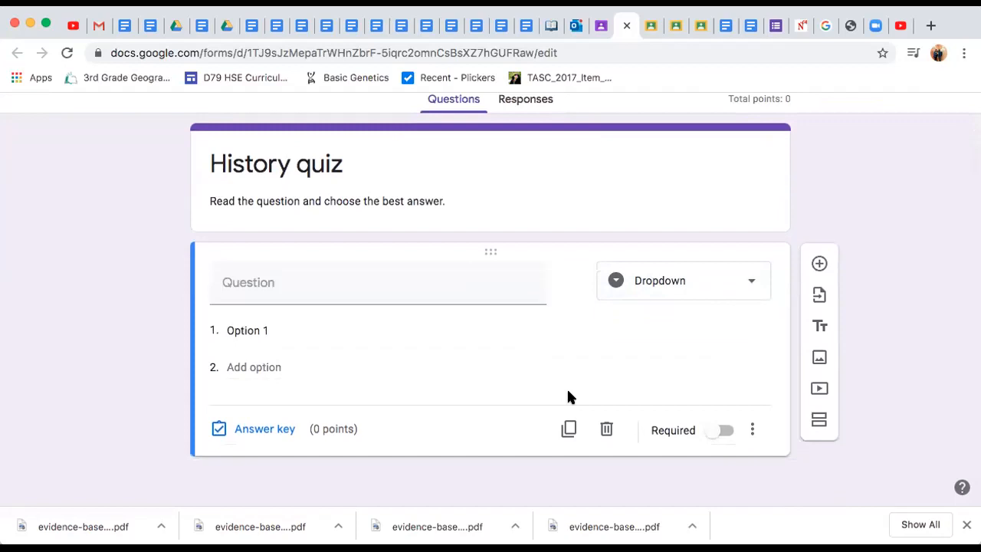
click(241, 430)
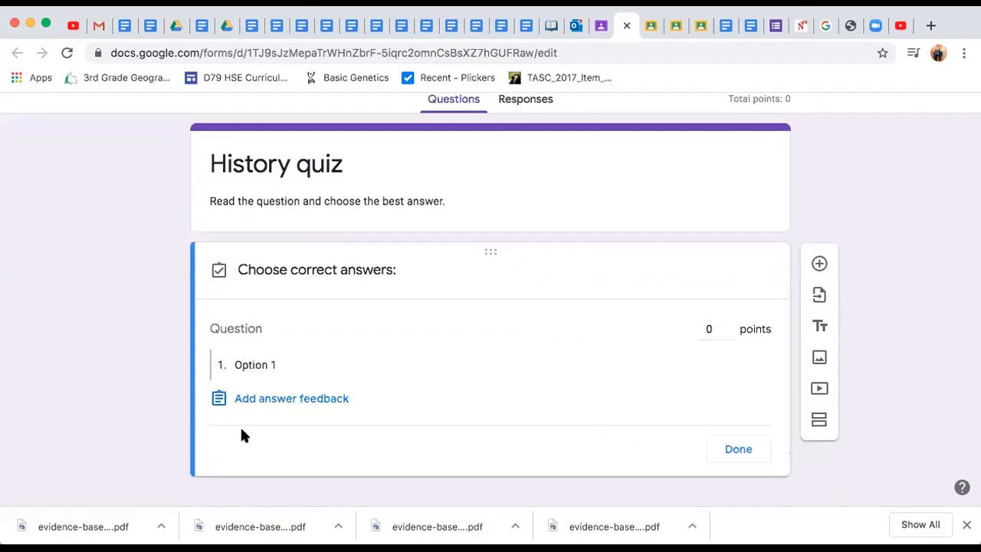
click(713, 329)
scroll(299, 367, up, 1)
scroll(575, 443, down, 2)
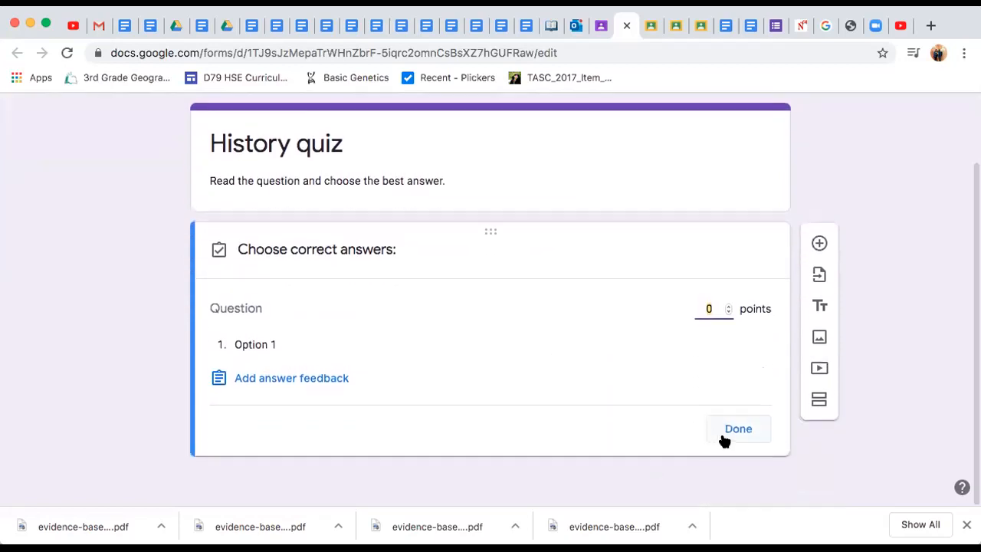
click(724, 438)
scroll(734, 434, up, 1)
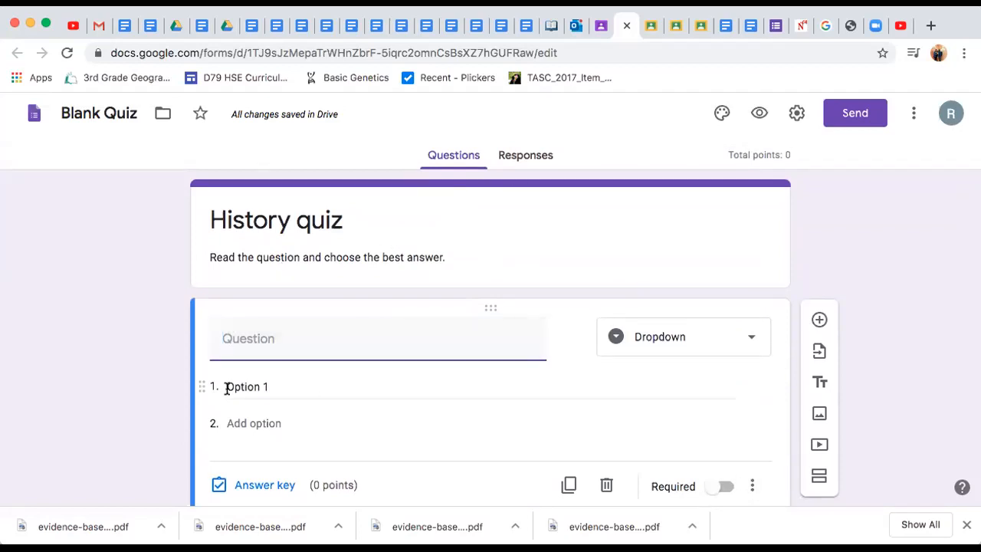
Check the form's responses overview and go back to the quiz questions.
click(525, 155)
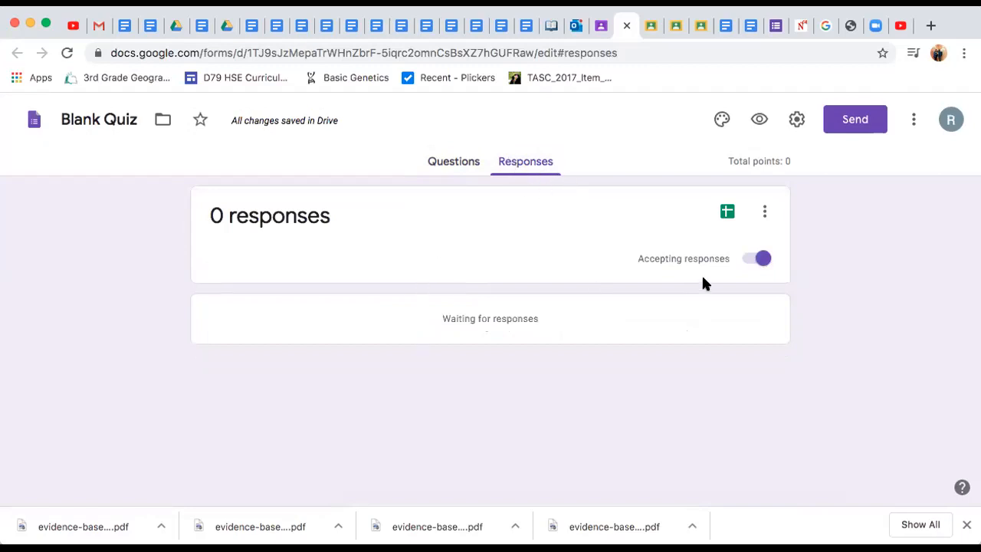
scroll(398, 353, down, 1)
click(460, 161)
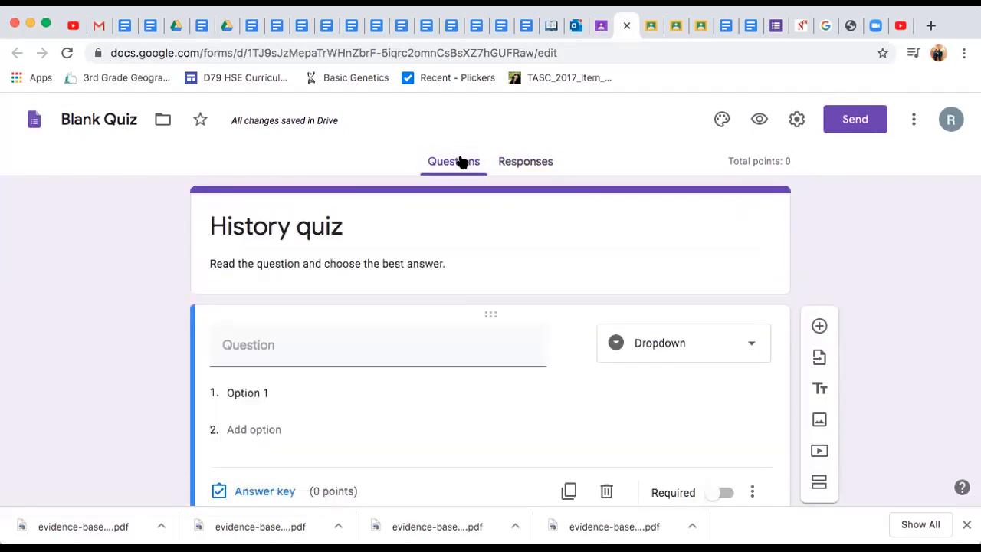
click(698, 281)
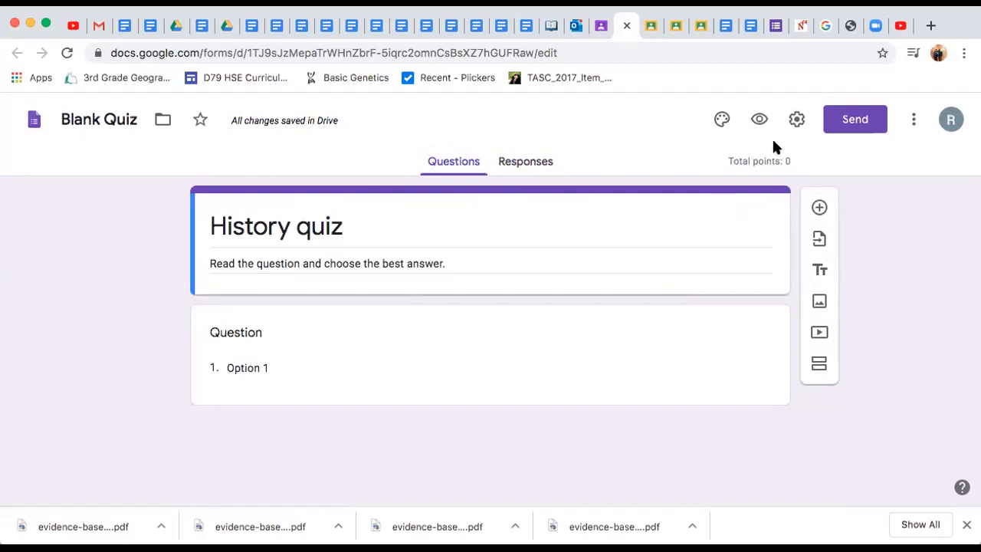
Try enabling email address collection and response receipts in the form settings, and close the settings without saving.
click(797, 119)
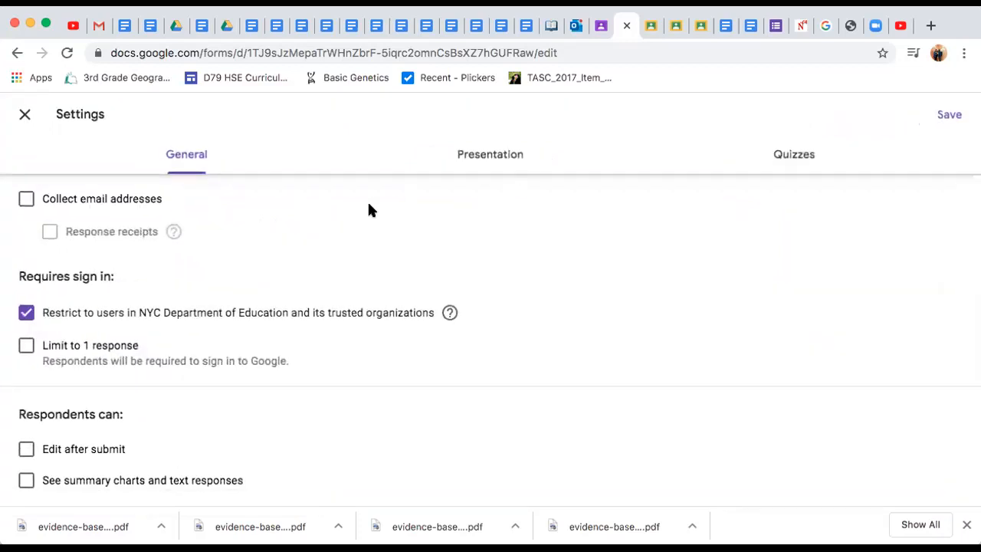
click(27, 203)
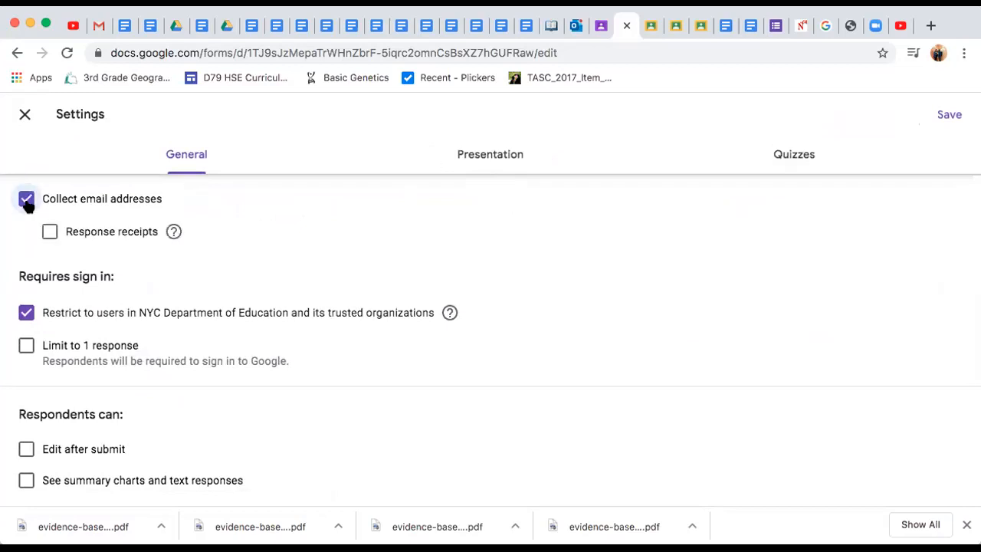
click(48, 233)
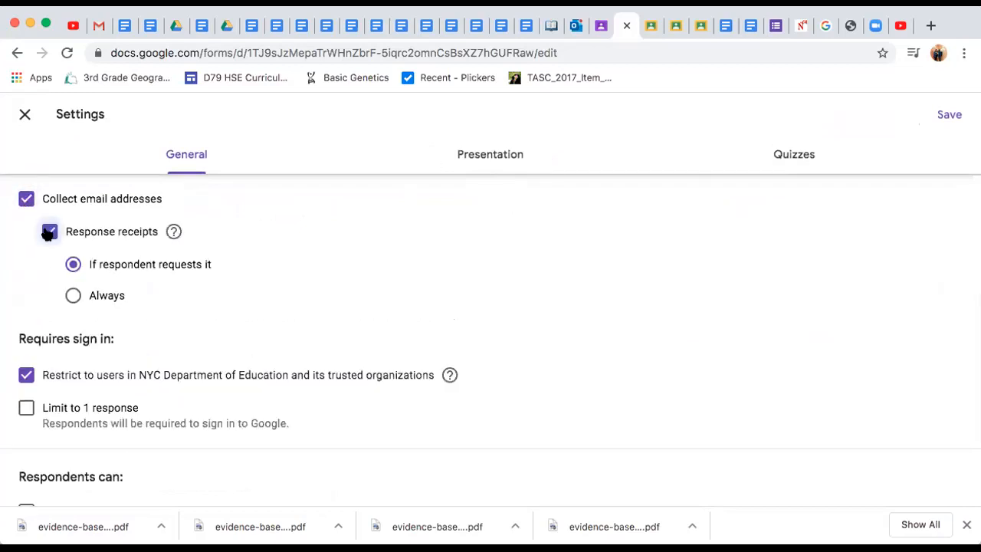
click(48, 232)
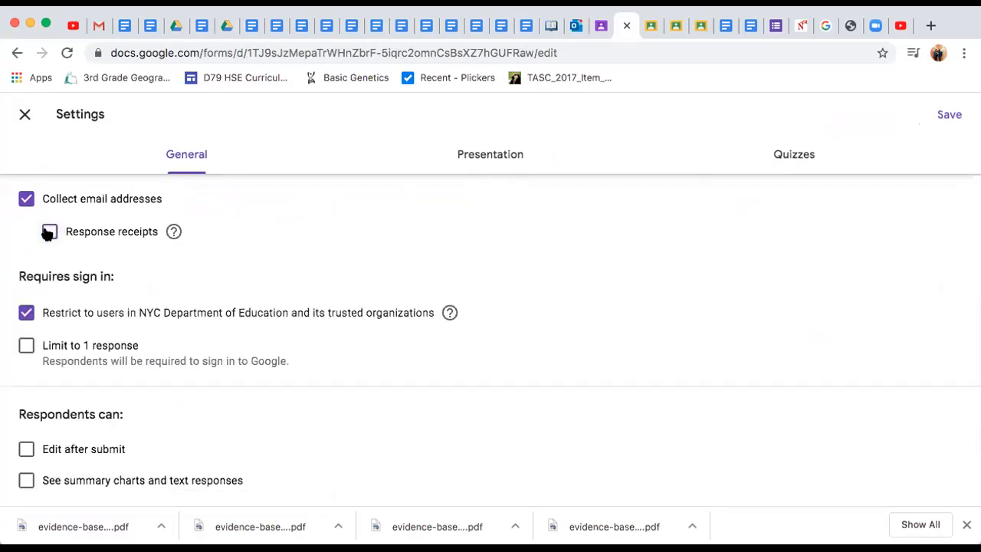
click(25, 115)
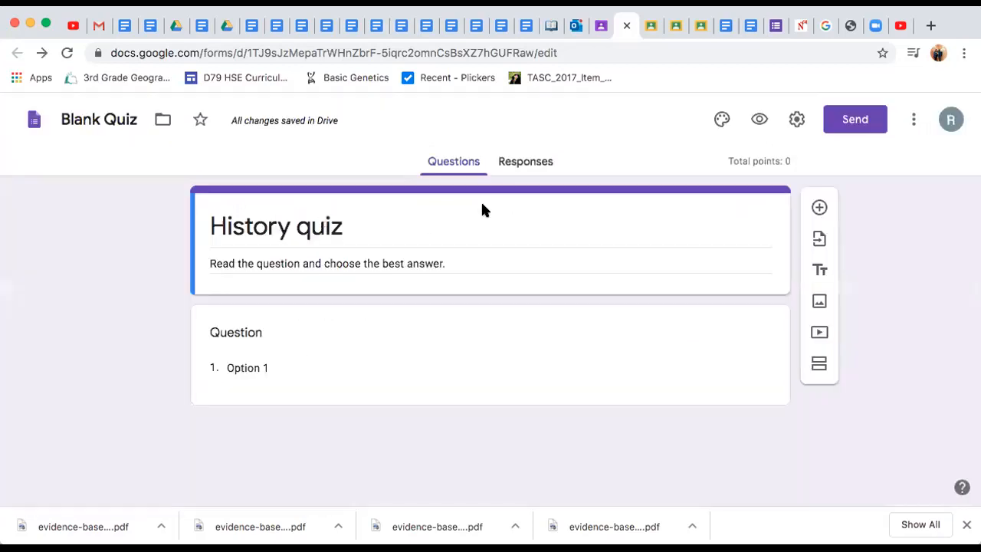
Reopen the quiz form's responses overview.
click(527, 161)
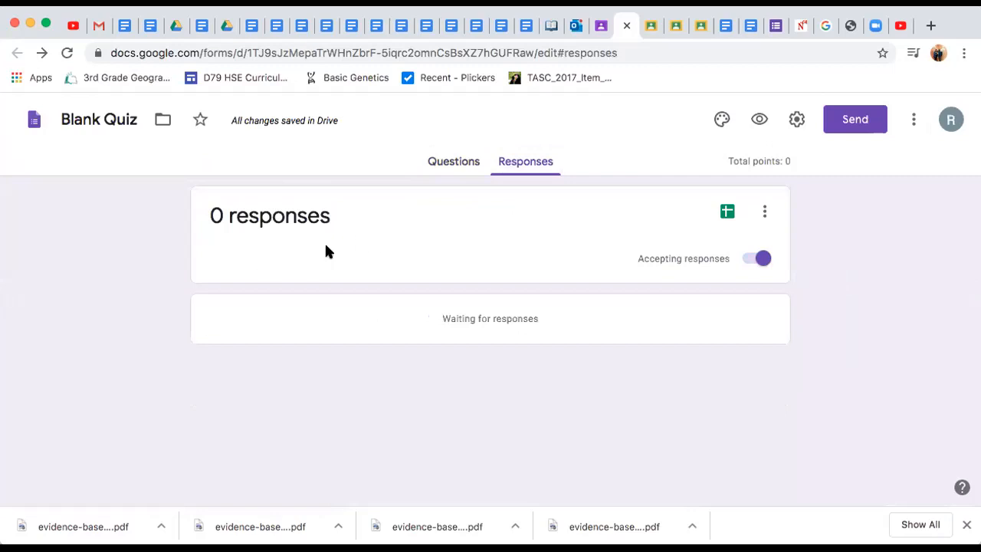